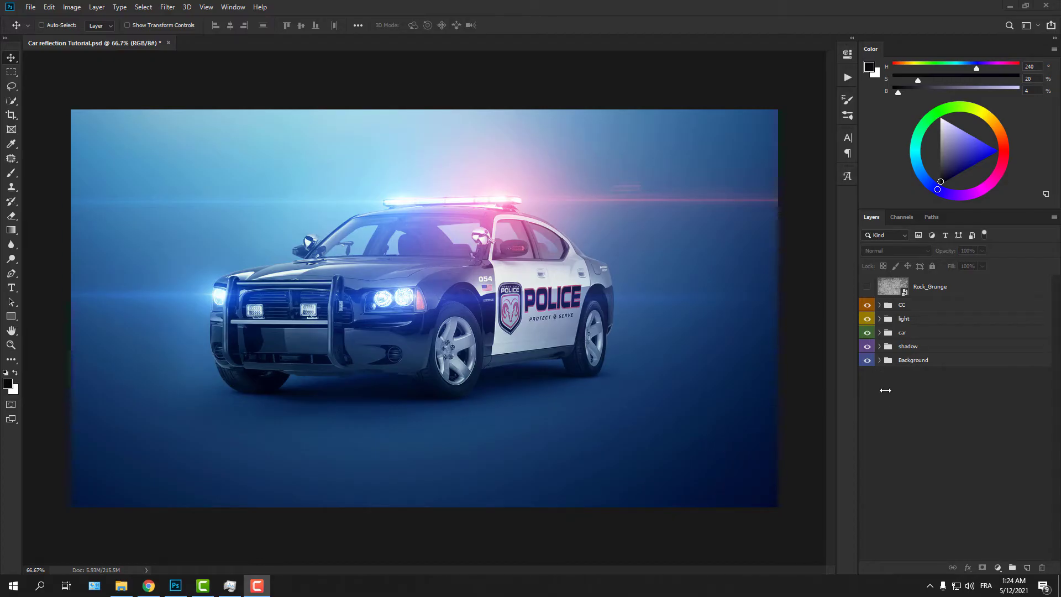
Expand the Background and shadow groups, toggling the shadow group off to compare the ground shadow.
left_click(879, 360)
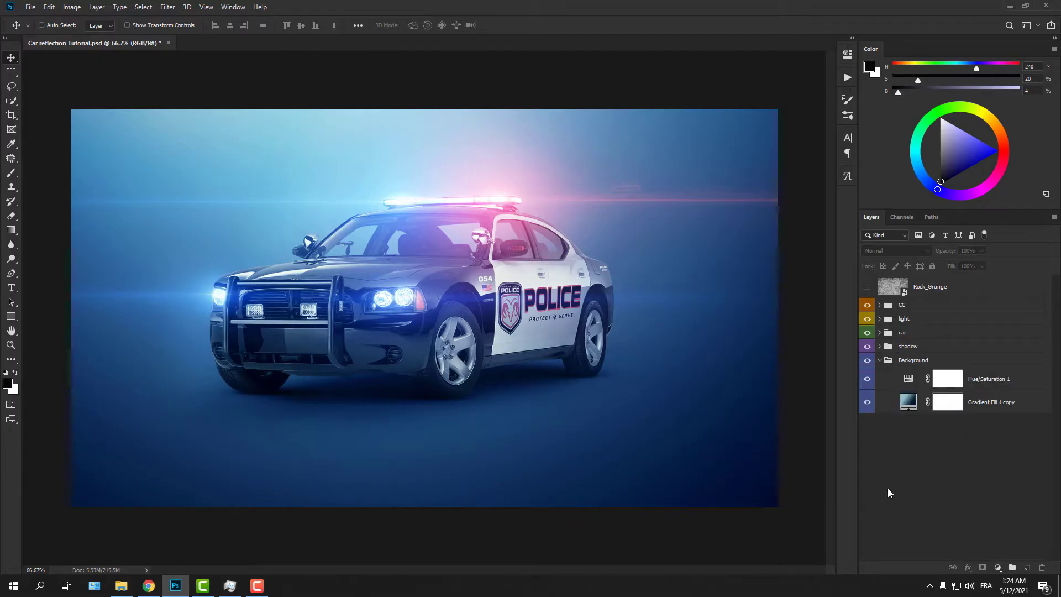
left_click(867, 346)
left_click(879, 346)
left_click(867, 346)
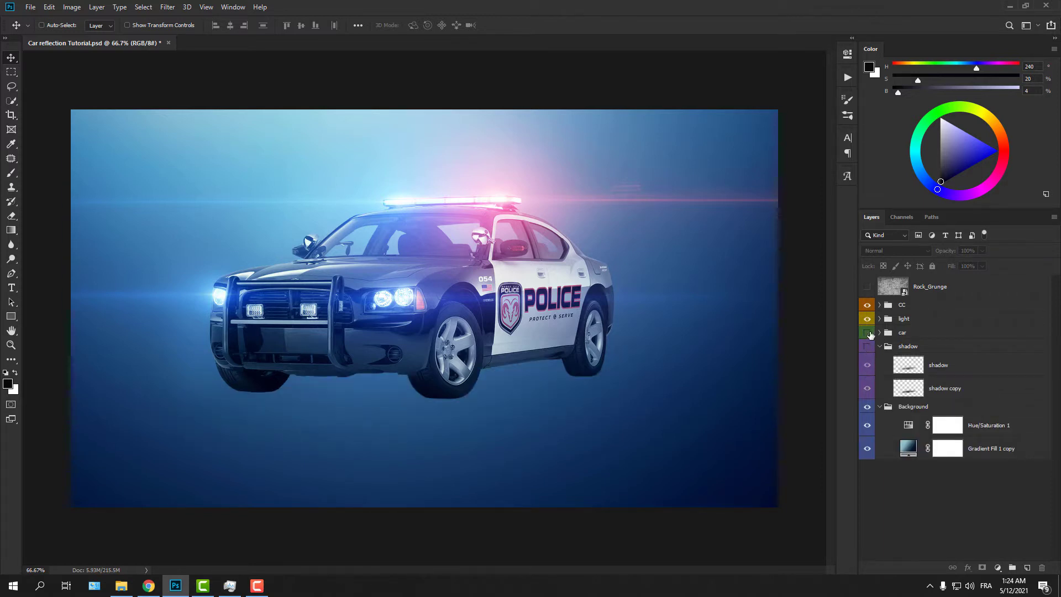
Expand the car group and toggle car, light and CC visibility, leaving CC on.
left_click(867, 332)
left_click(867, 333)
left_click(880, 333)
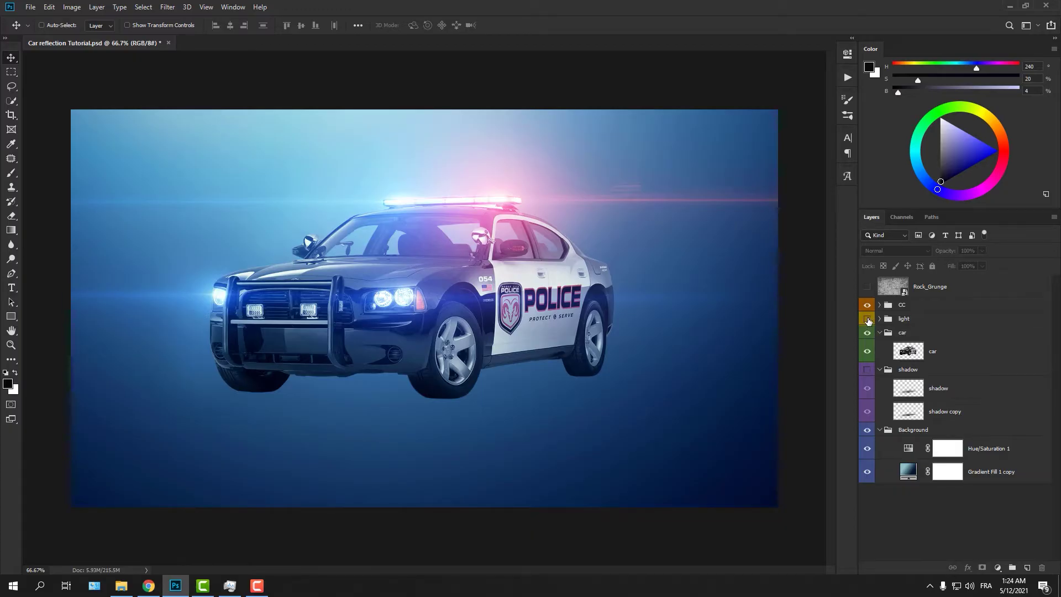
left_click(868, 319)
left_click(868, 320)
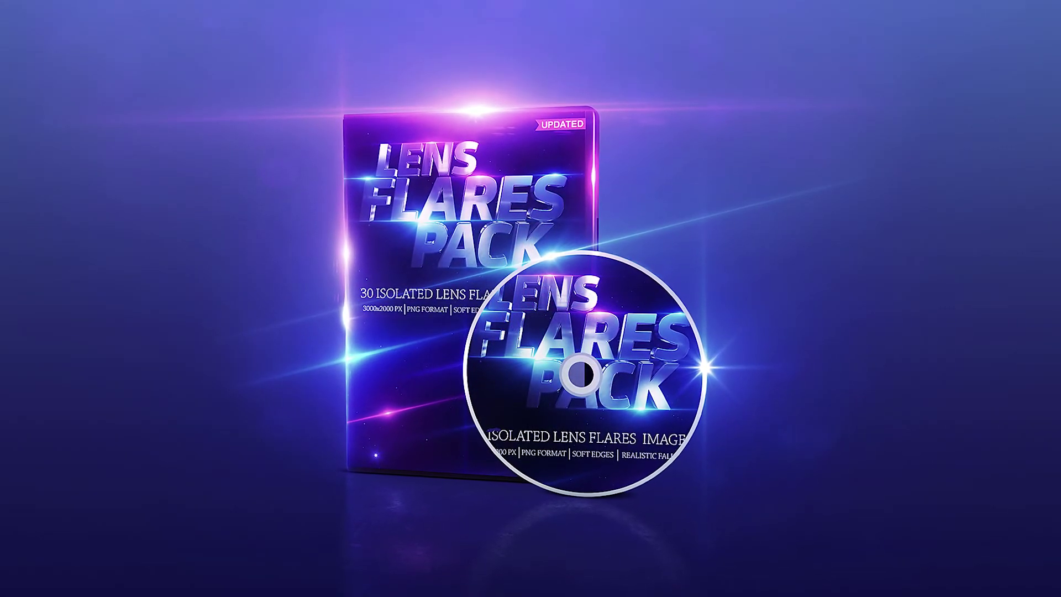
left_click(868, 306)
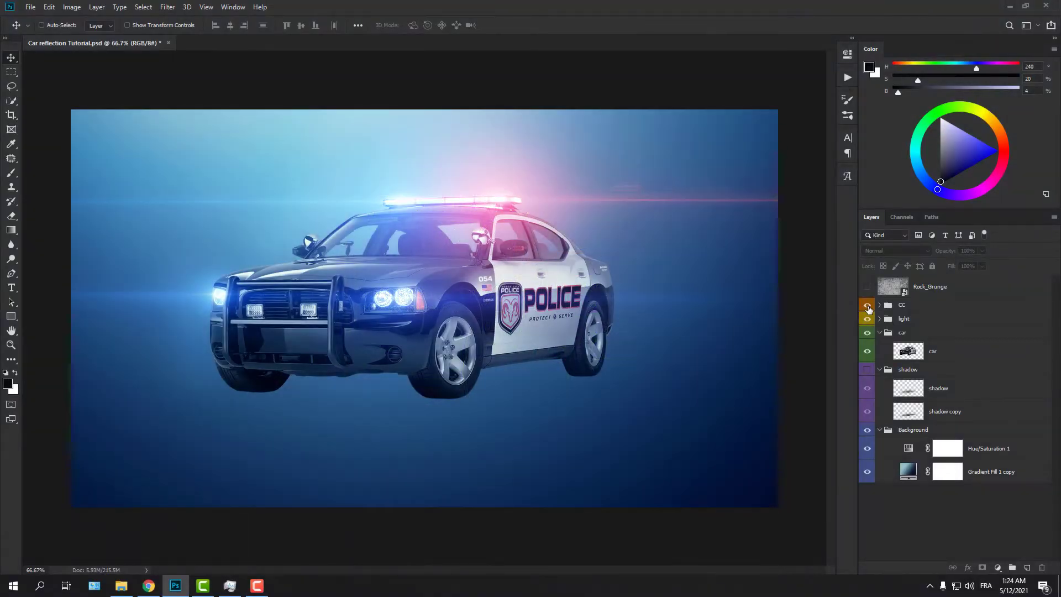
Hide CC, show Rock_Grunge and drag its corners into a perspective floor plane.
left_click(868, 306)
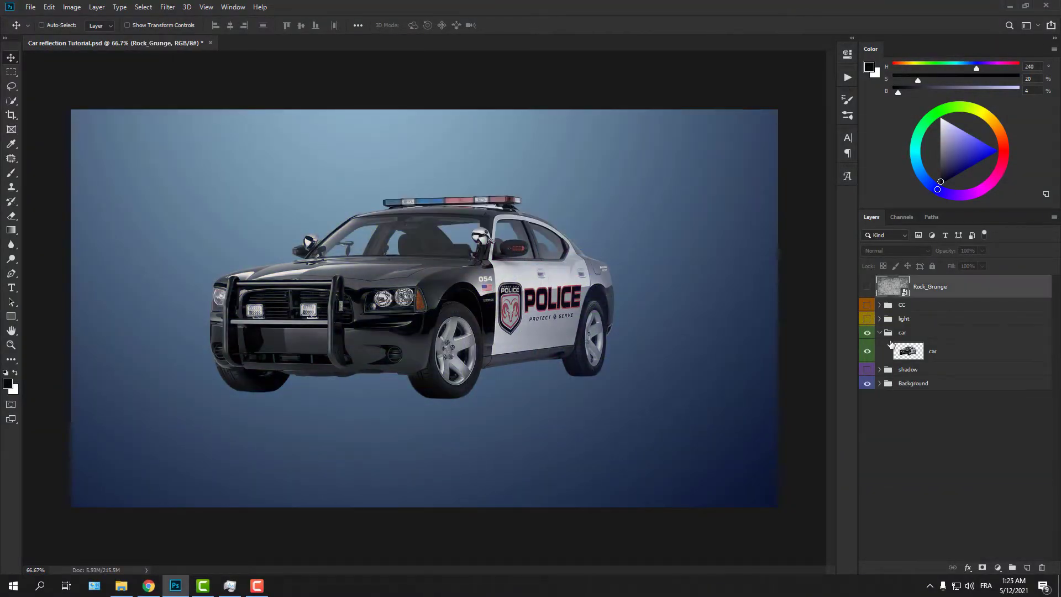
left_click(867, 287)
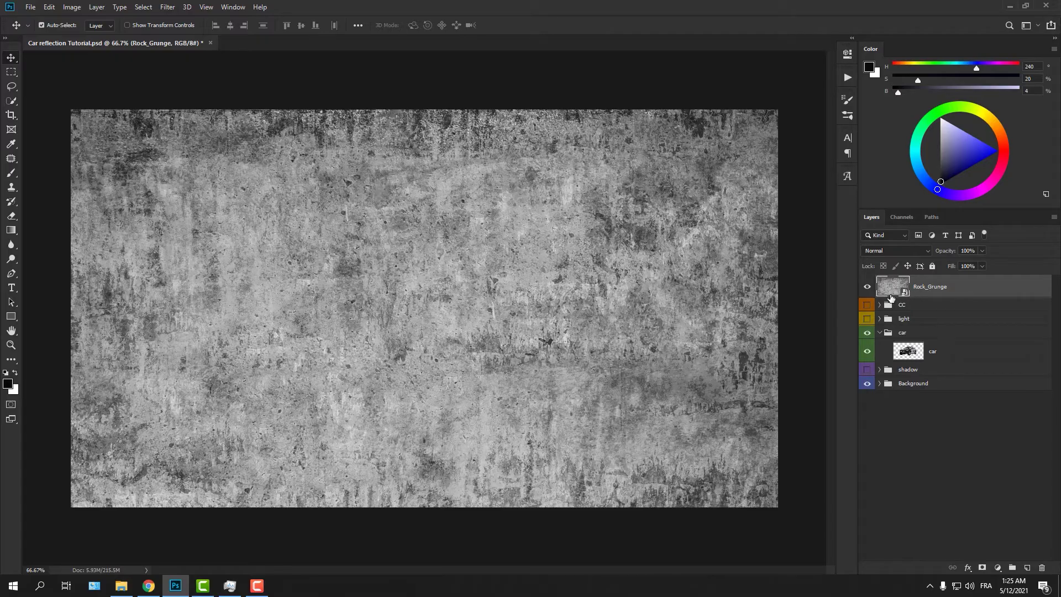
key("ctrl+minus")
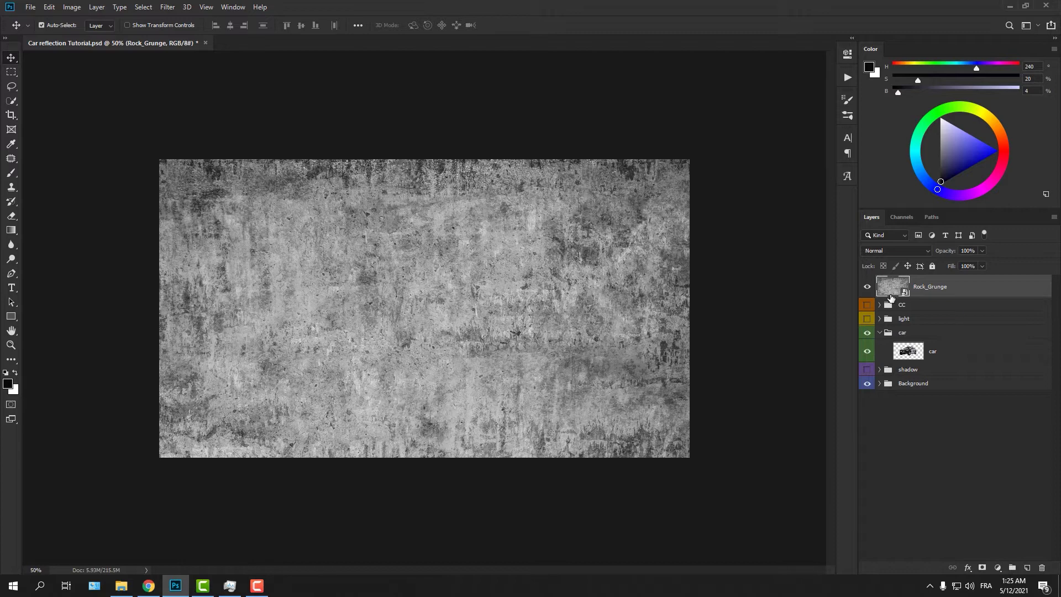
key("ctrl+t")
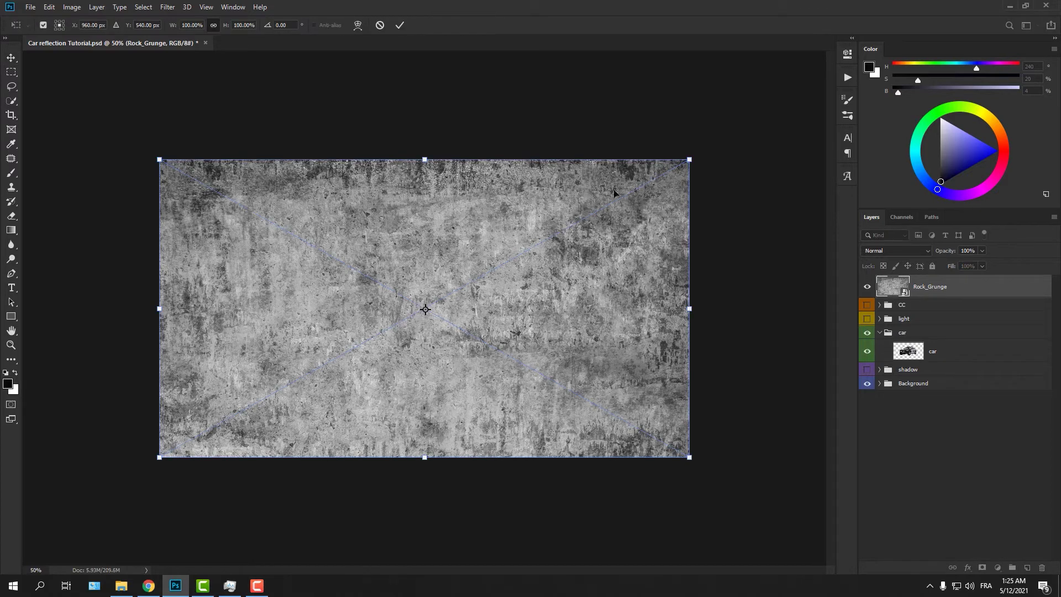
left_click_drag(689, 159, 659, 323)
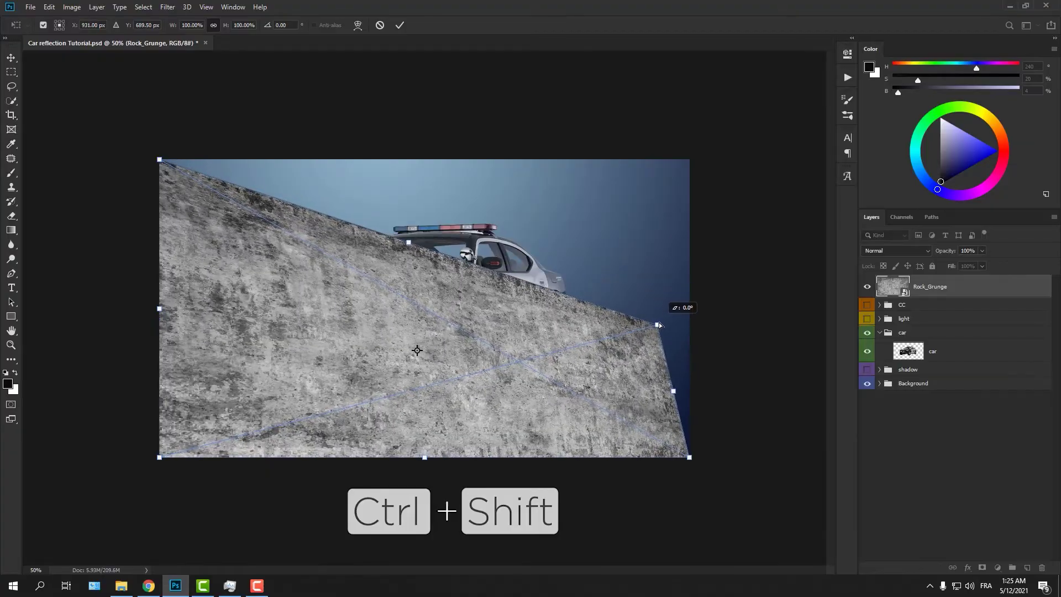
left_click_drag(159, 159, 250, 336)
left_click_drag(689, 457, 886, 458)
left_click_drag(159, 457, 1, 458)
Refine the floor's corners for stronger perspective and apply the transform.
key("ctrl+0")
left_click_drag(557, 318, 576, 329)
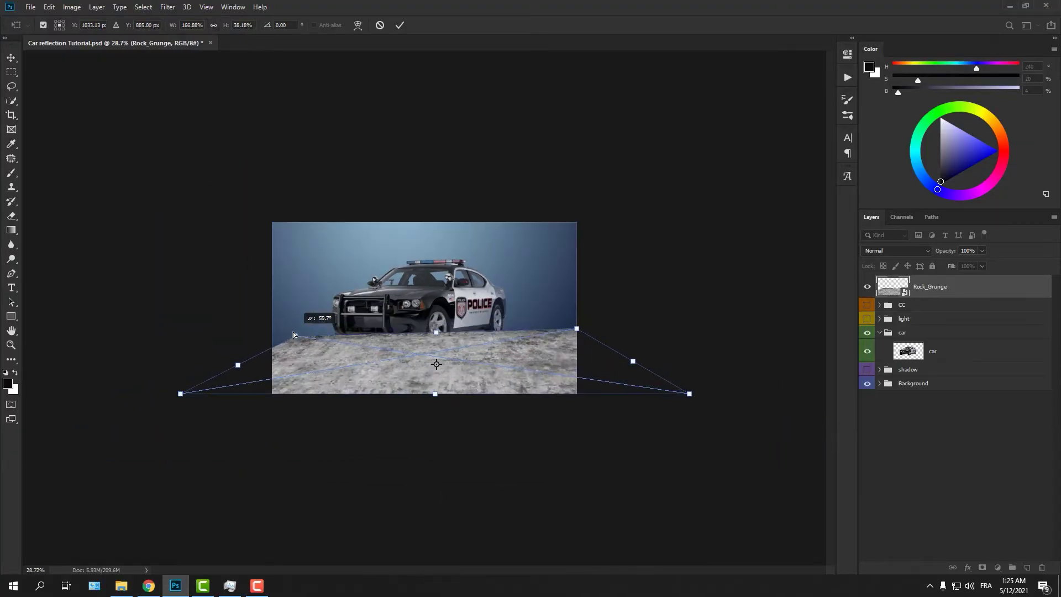
left_click_drag(324, 321, 295, 329)
left_click_drag(181, 393, 134, 394)
left_click_drag(689, 393, 750, 398)
key("Return")
Move Rock_Grunge below the car layer and nudge the floor into place under the car.
left_click_drag(932, 291, 935, 359)
key("ctrl+plus")
key("ctrl+plus")
left_click_drag(608, 426, 598, 418)
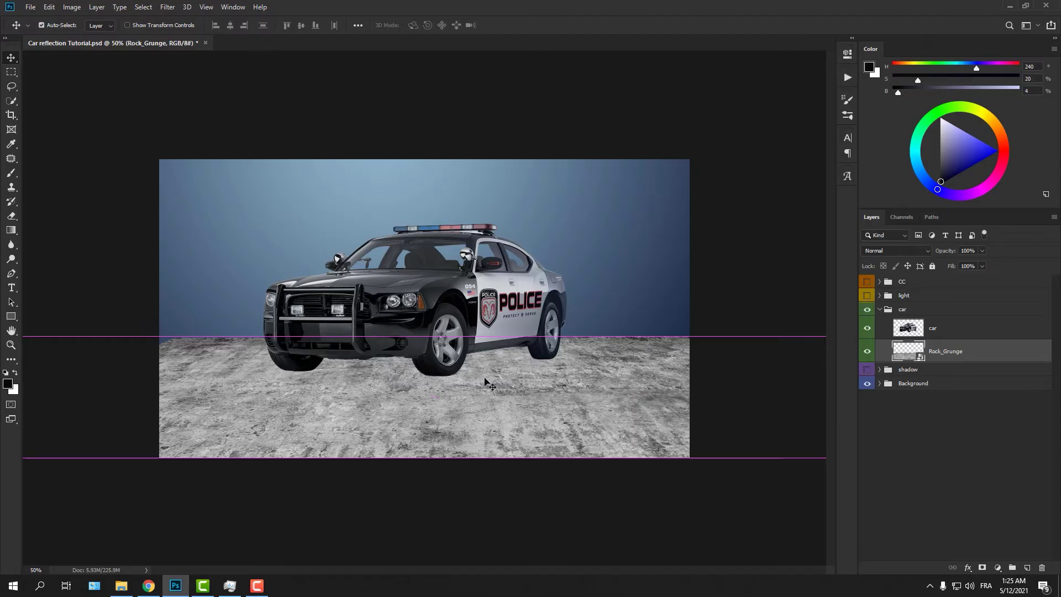
key("ctrl+t")
left_click_drag(465, 337, 464, 341)
key("Return")
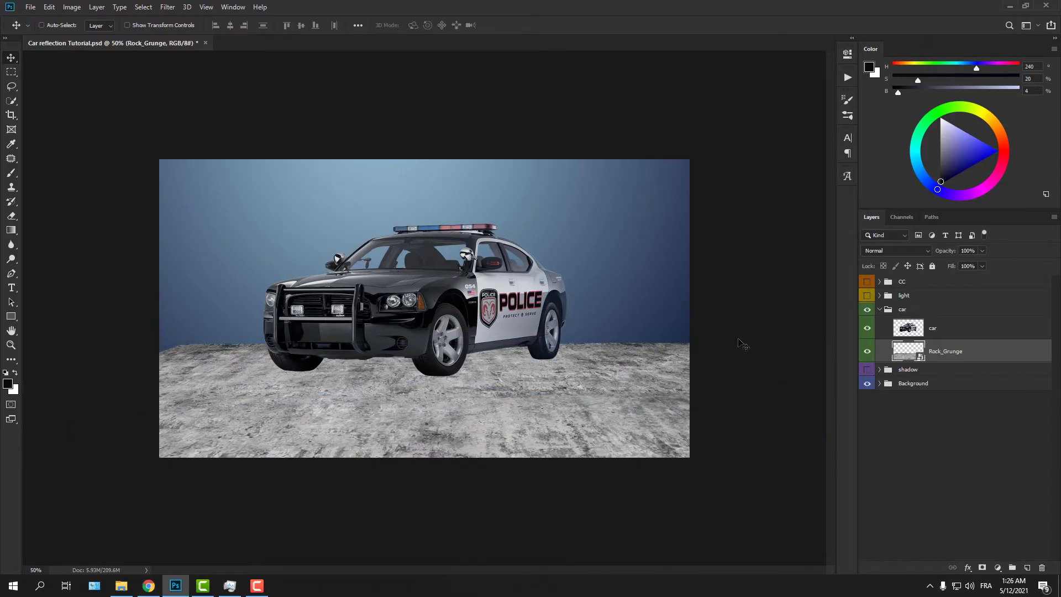
Put Rock_Grunge into a new group named 'reflection'.
left_click(975, 457)
left_click_drag(933, 354, 940, 365)
key("ctrl+g")
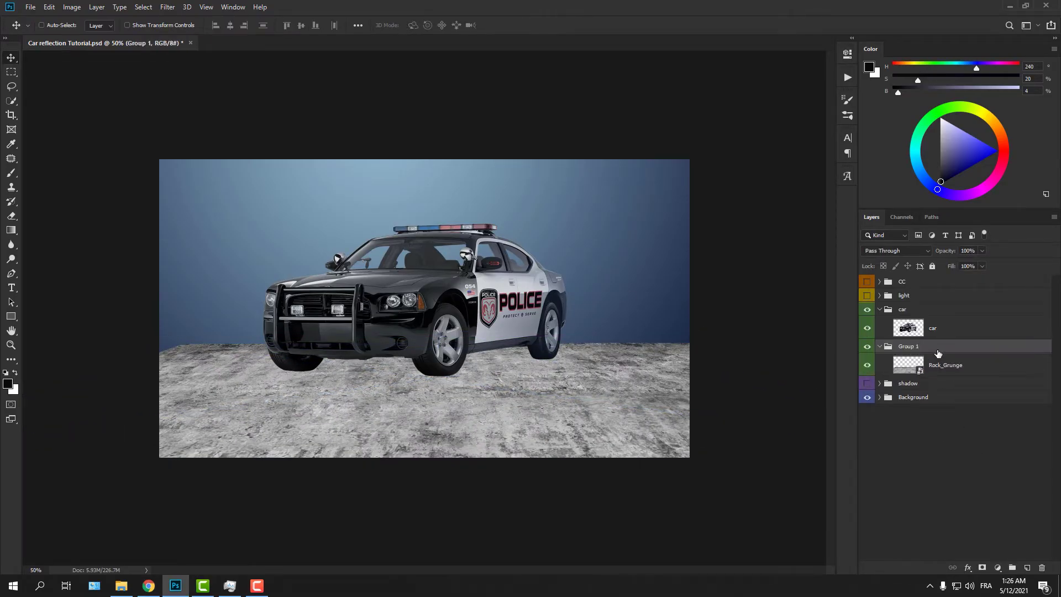
double_click(906, 346)
type("reflection")
key("Return")
Add a black-filled Layer 16 beneath Rock_Grunge and hide the car group.
left_click(1007, 370)
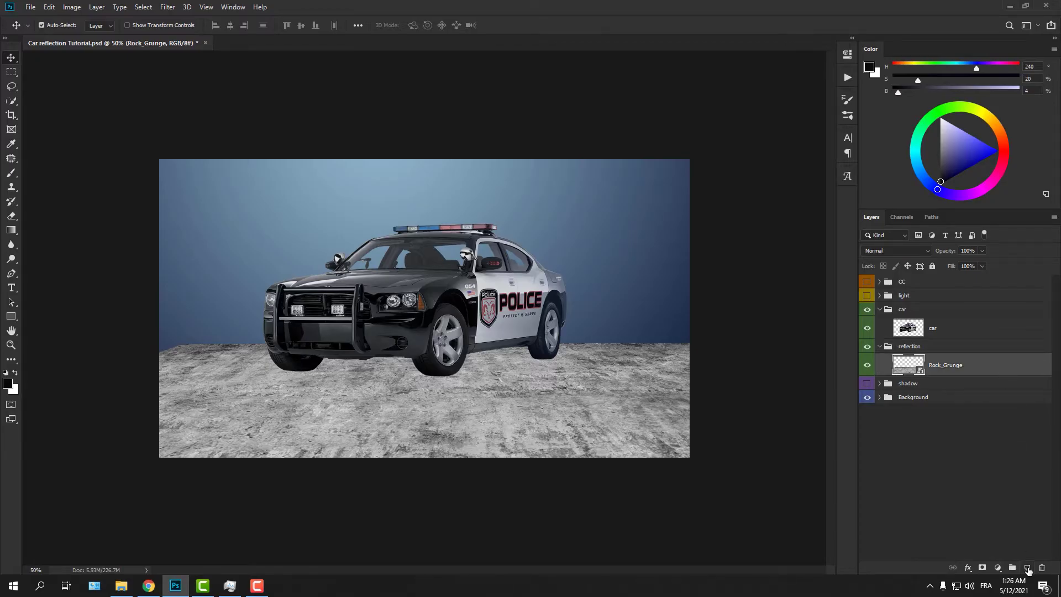
left_click(1028, 568, "ctrl")
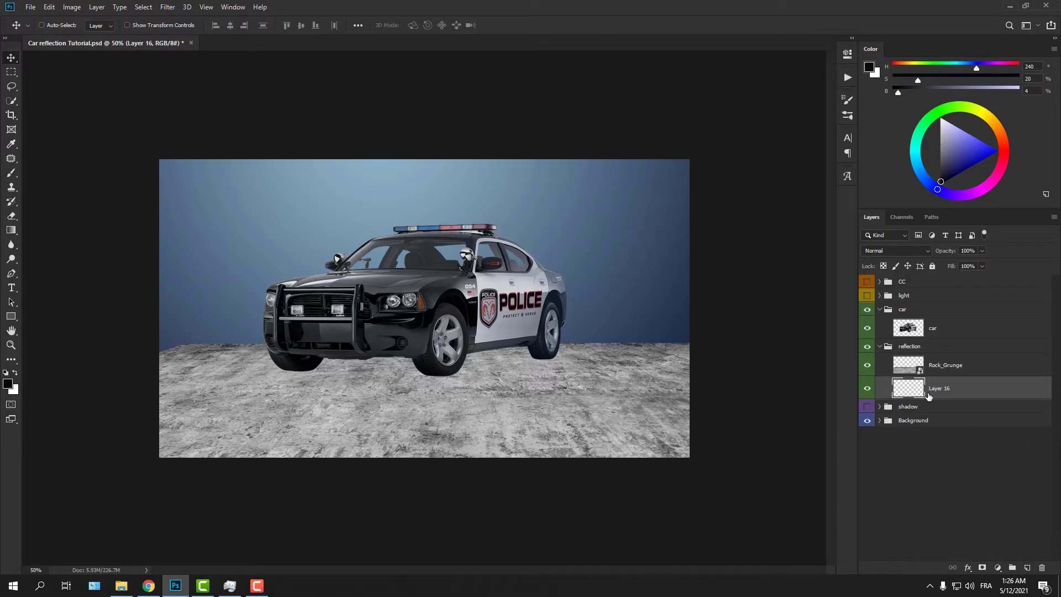
key("alt+BackSpace")
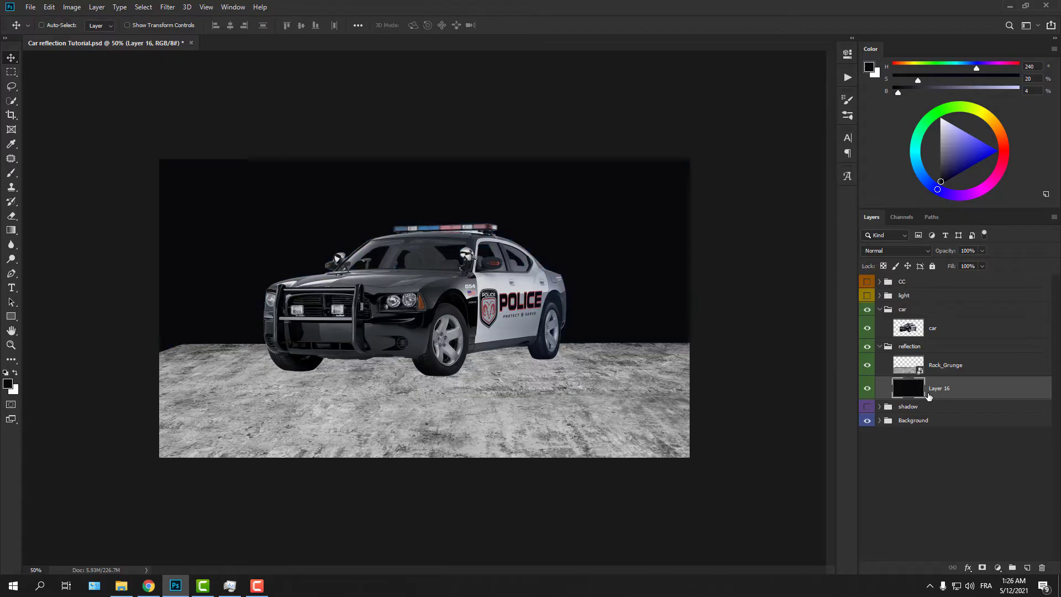
left_click(867, 310)
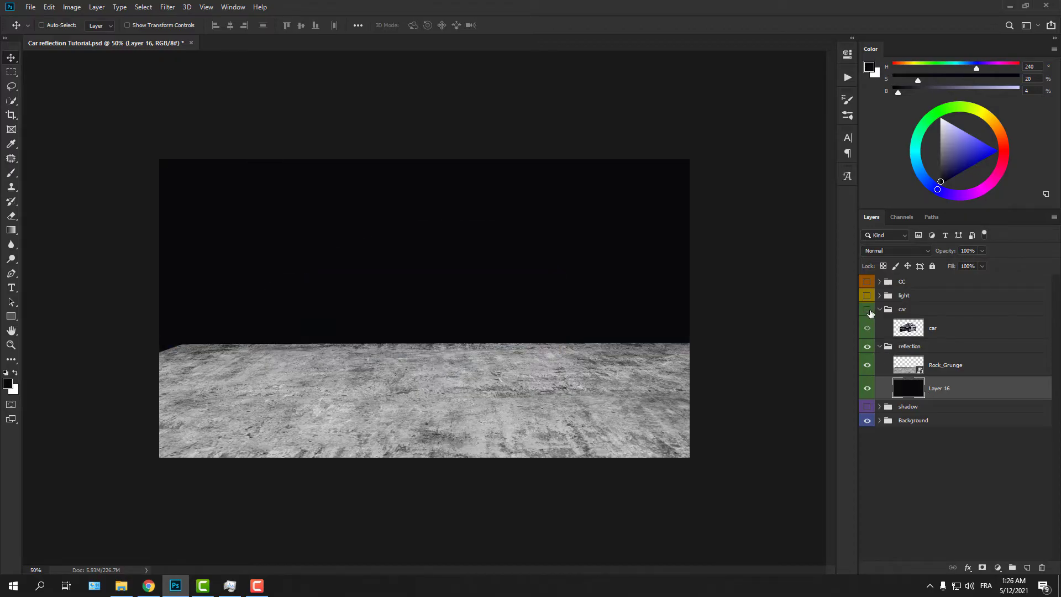
Merge Layer 16 and Rock_Grunge into one layer.
left_click(975, 368)
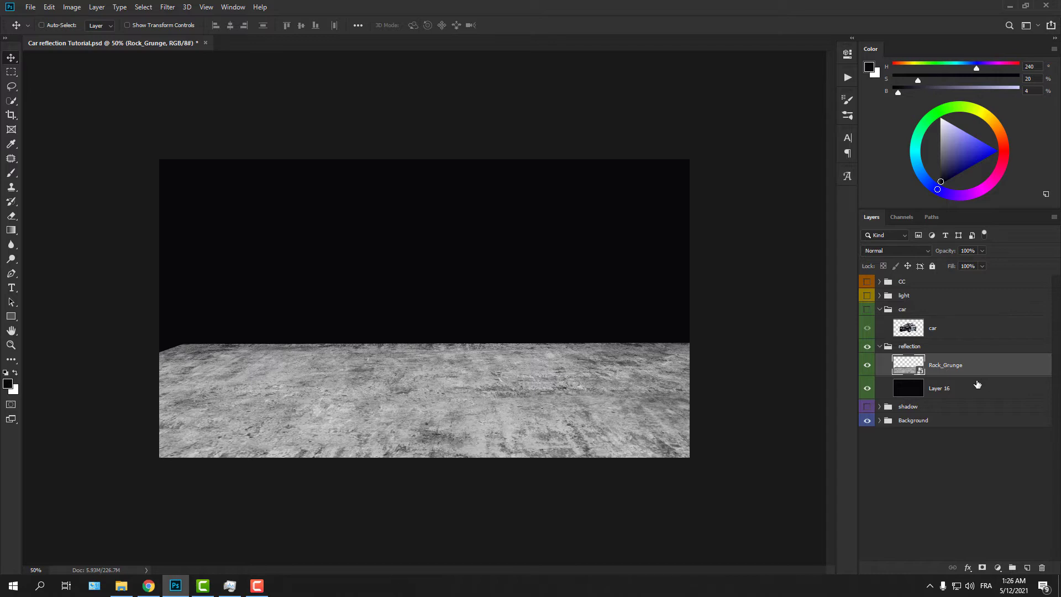
left_click(977, 386, "shift")
right_click(966, 388)
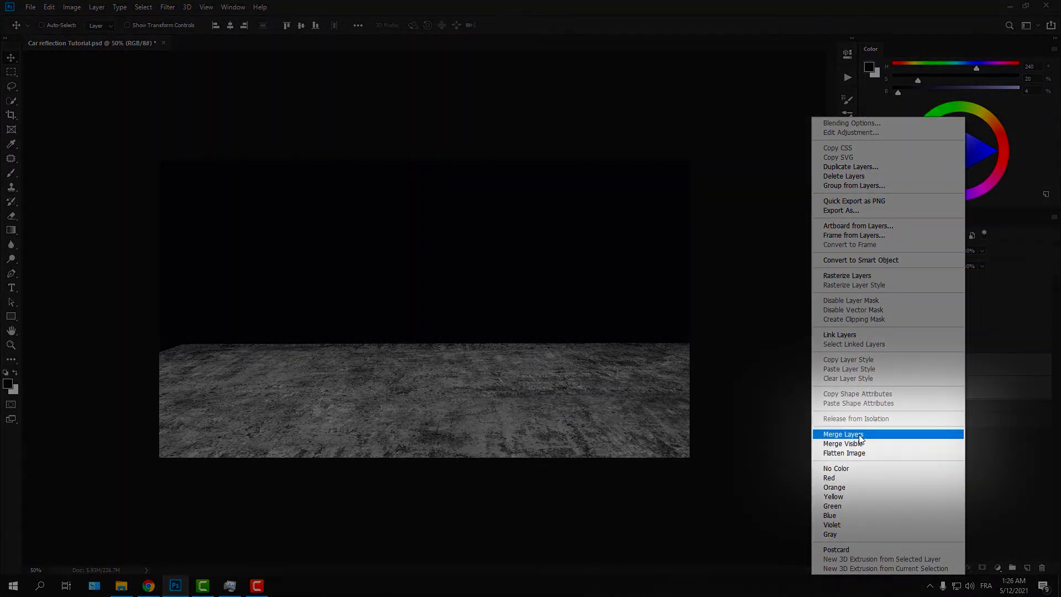
left_click(856, 434)
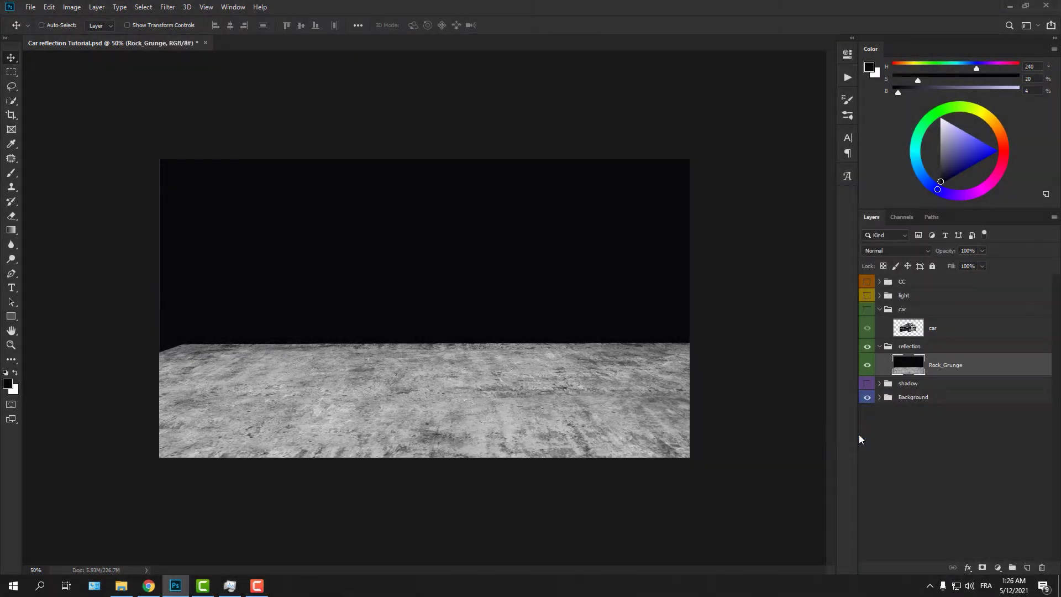
Collapse the reflection group and duplicate the car layer as car copy.
left_click(879, 346)
left_click(947, 331)
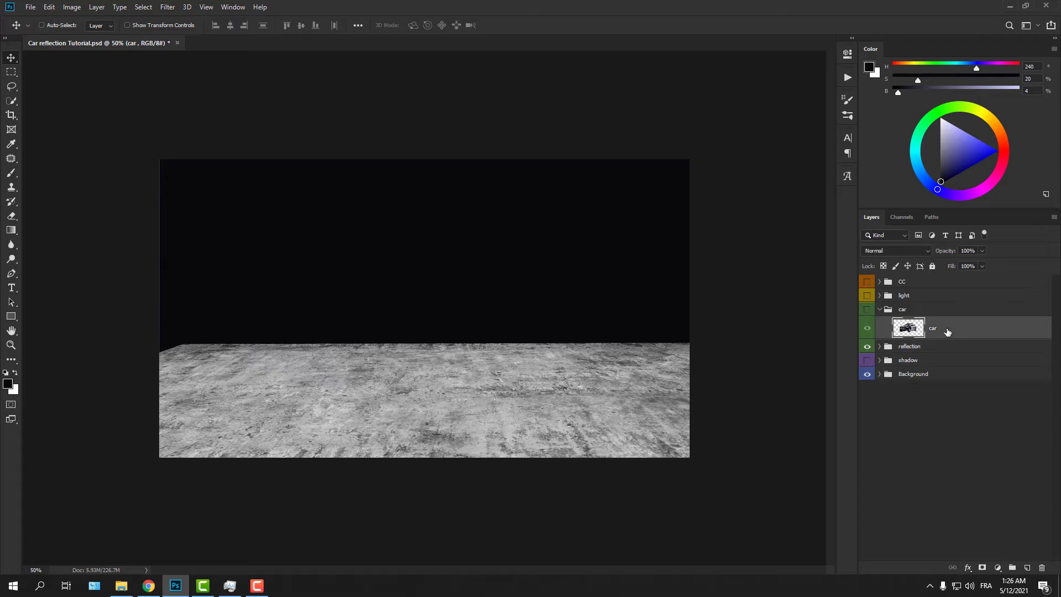
key("ctrl+j")
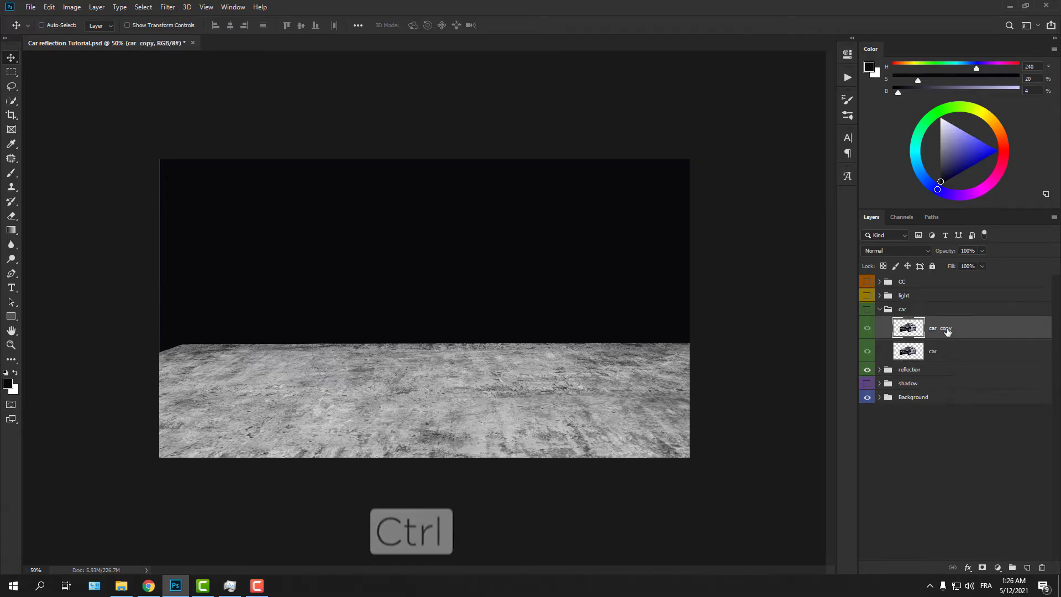
Move car copy into the reflection group above Rock_Grunge and hide the floor layer.
left_click(880, 370)
mouse_move(947, 330)
left_mouse_down()
mouse_move(947, 380)
mouse_move(942, 347)
left_mouse_up()
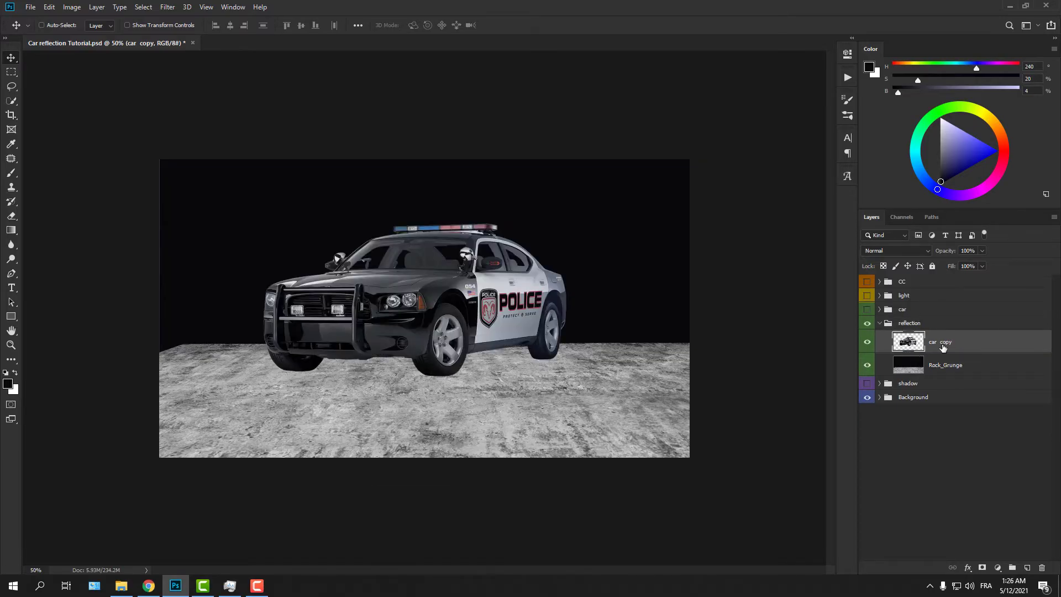
left_click(866, 367)
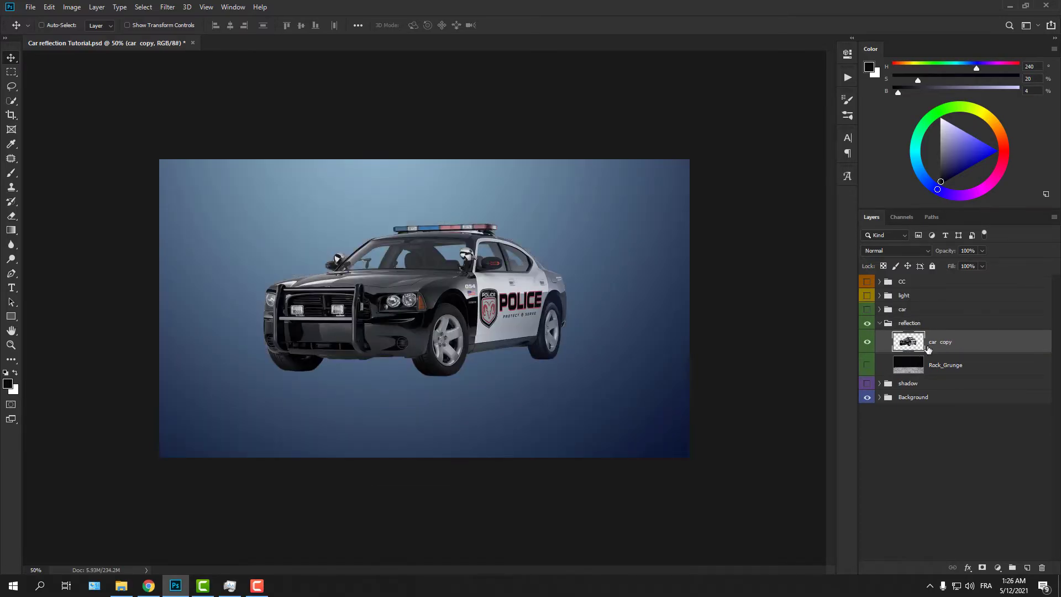
Lasso the car's rear half on car copy and copy it to a new Layer 16.
right_click(11, 86)
left_click(50, 86)
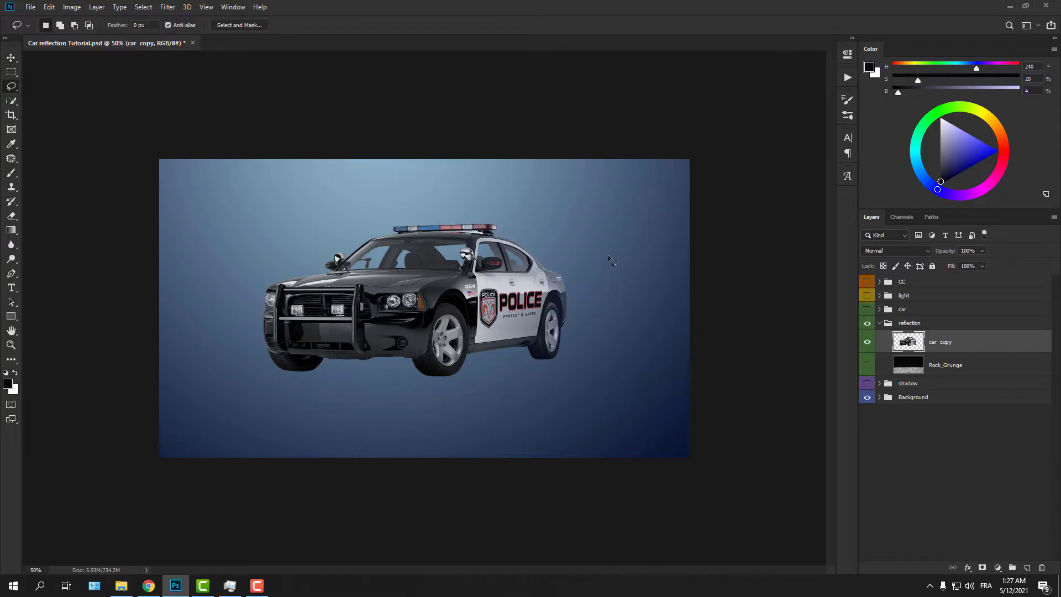
mouse_move(469, 227)
left_mouse_down()
mouse_move(438, 282)
mouse_move(418, 290)
mouse_move(411, 380)
mouse_move(574, 360)
mouse_move(608, 258)
left_mouse_up()
key("ctrl+j")
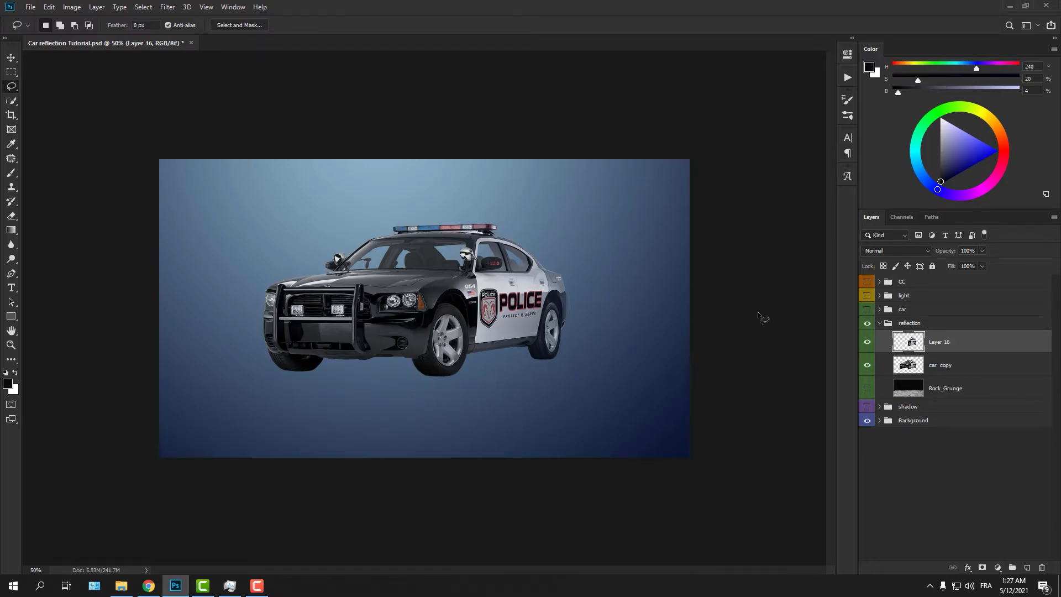
Compare car copy, Layer 16 and the car group visibility, then select Layer 16 with car copy hidden.
left_click(866, 366)
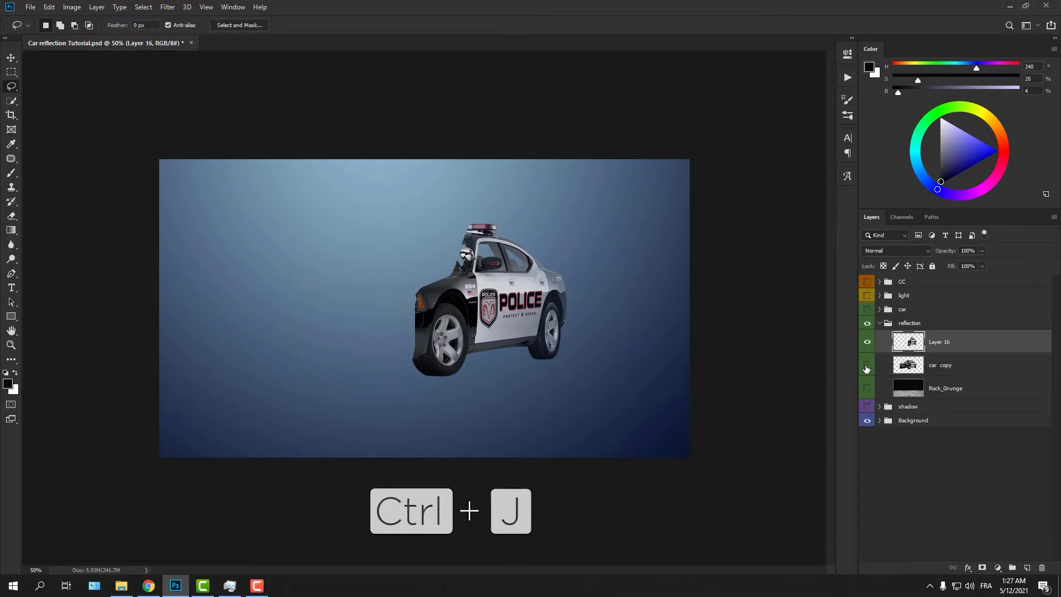
left_click(867, 364)
left_click(867, 341)
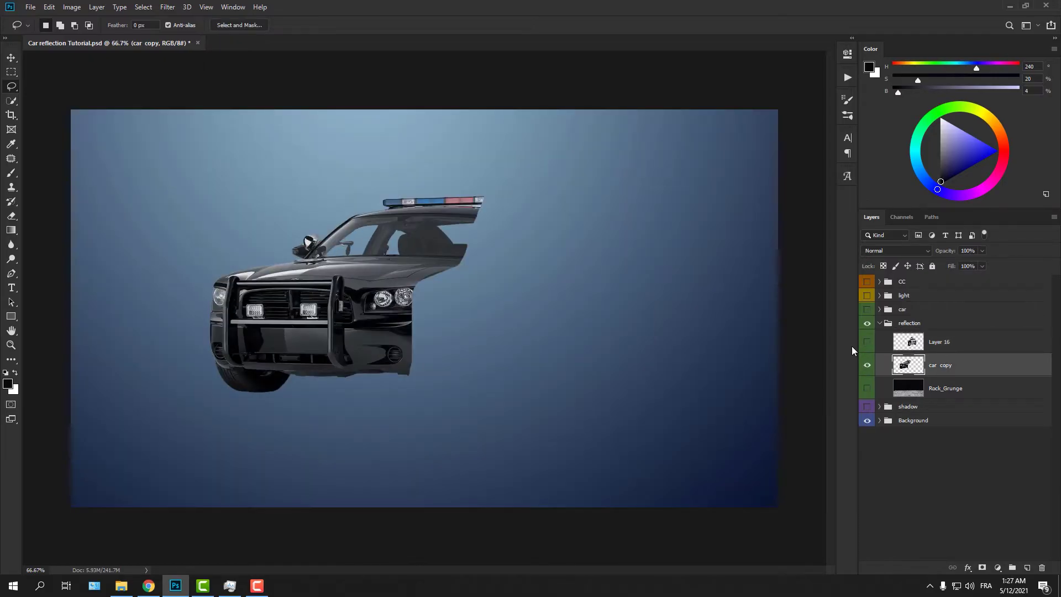
left_click(866, 342)
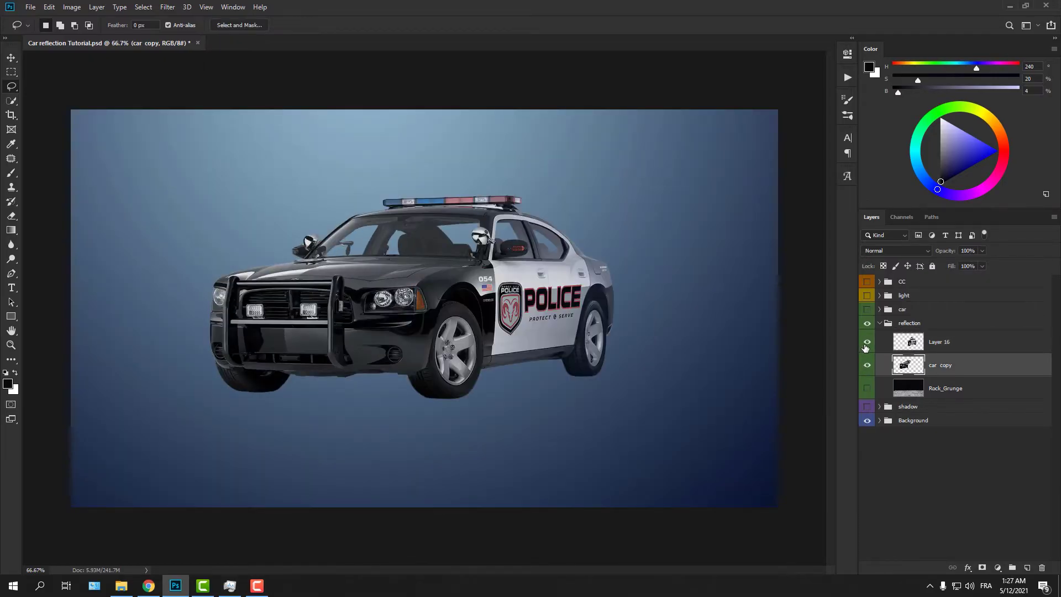
left_click(866, 309)
left_click(867, 364)
left_click(948, 346)
Flip Layer 16 vertically and move it below the car.
key("ctrl+t")
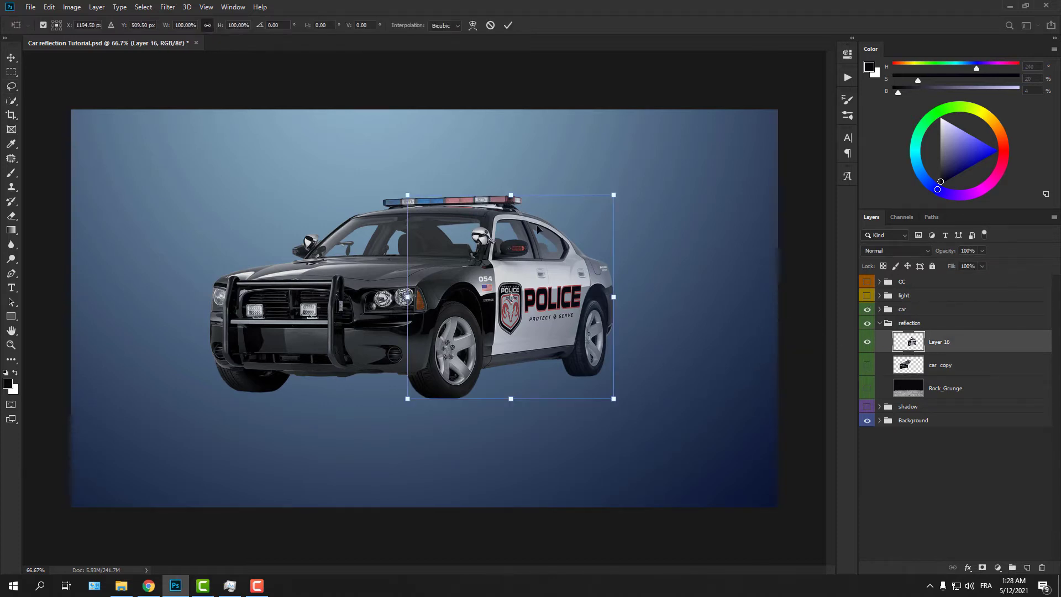
right_click(536, 227)
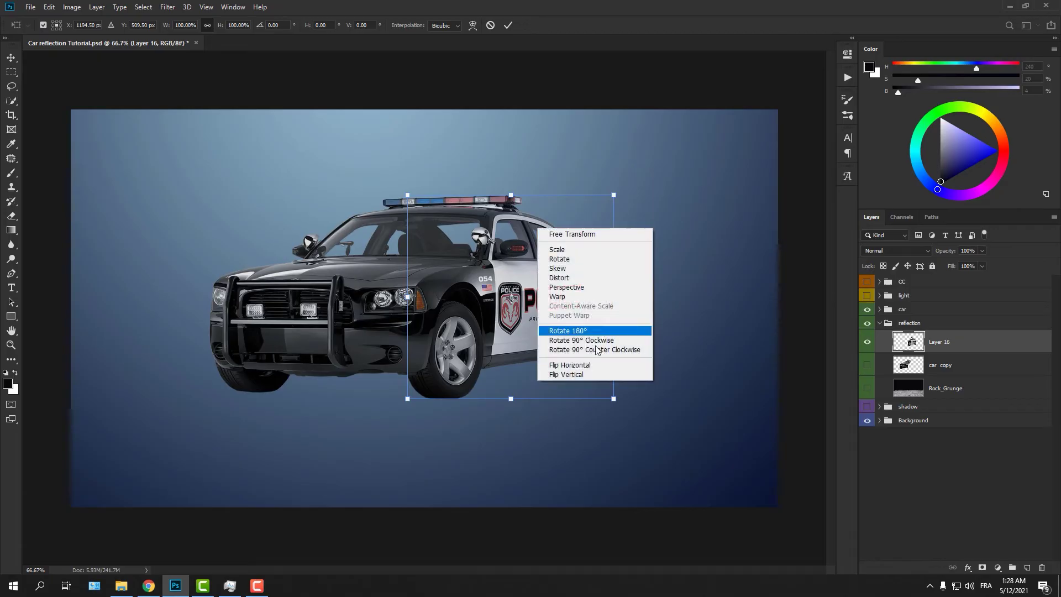
left_click(572, 375)
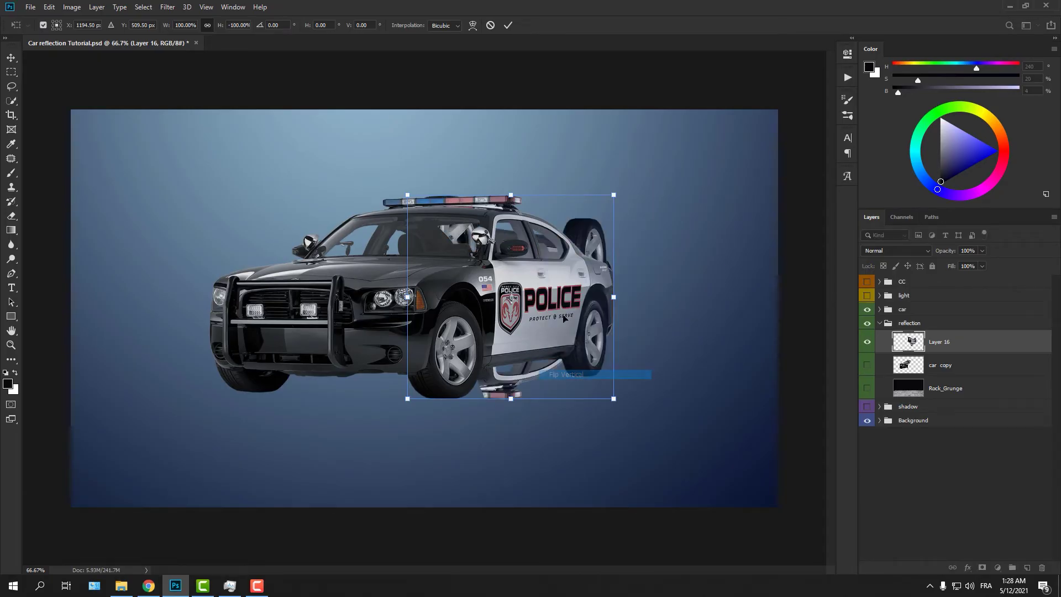
left_click_drag(531, 221, 529, 420)
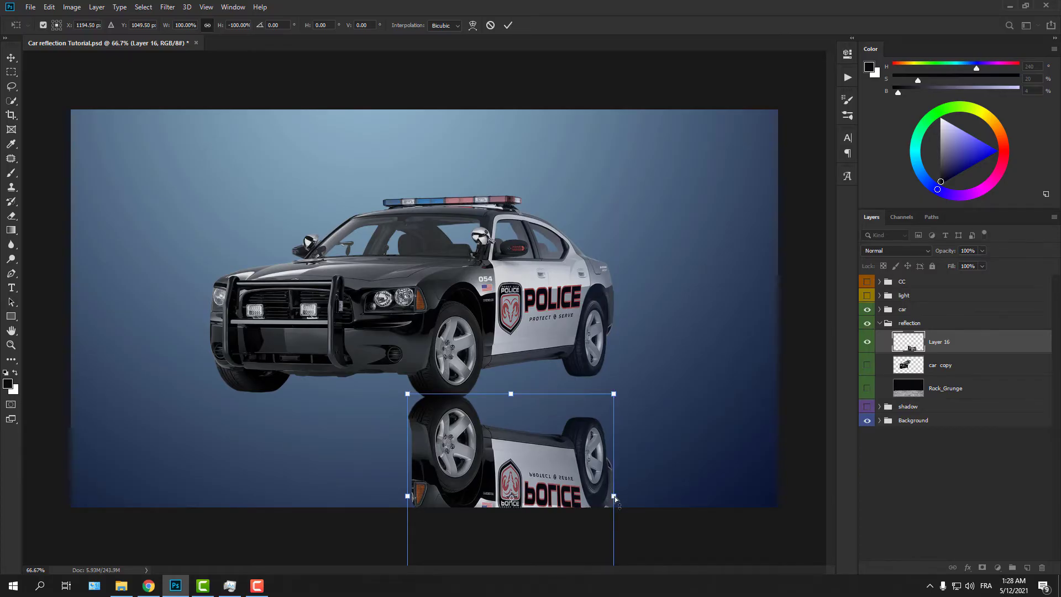
Skew the reflection's sides to meet the rear wheel and set its opacity to 50%.
left_click_drag(614, 496, 615, 440)
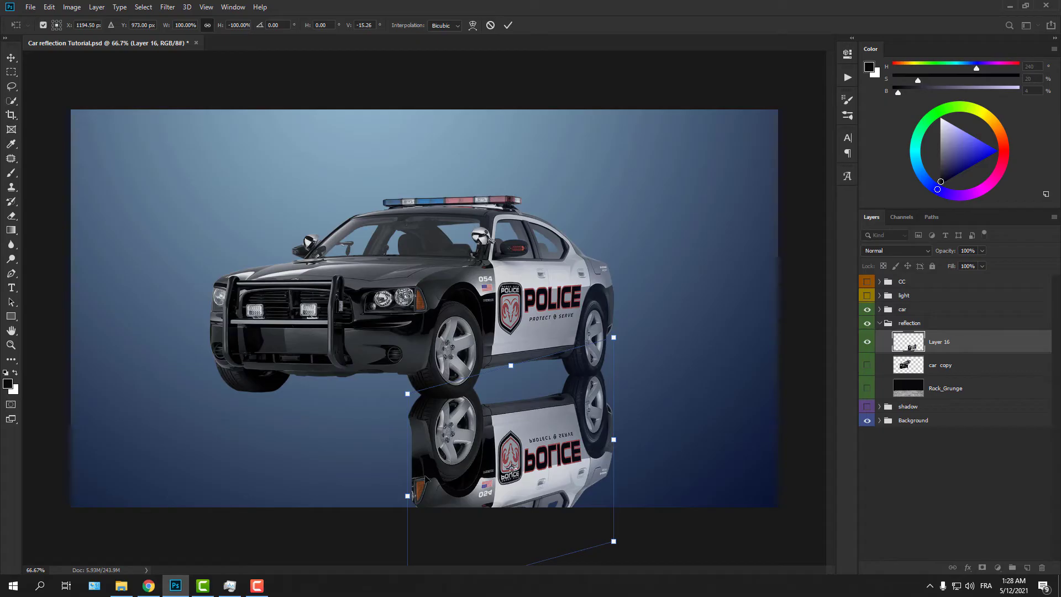
left_click_drag(407, 498, 407, 505)
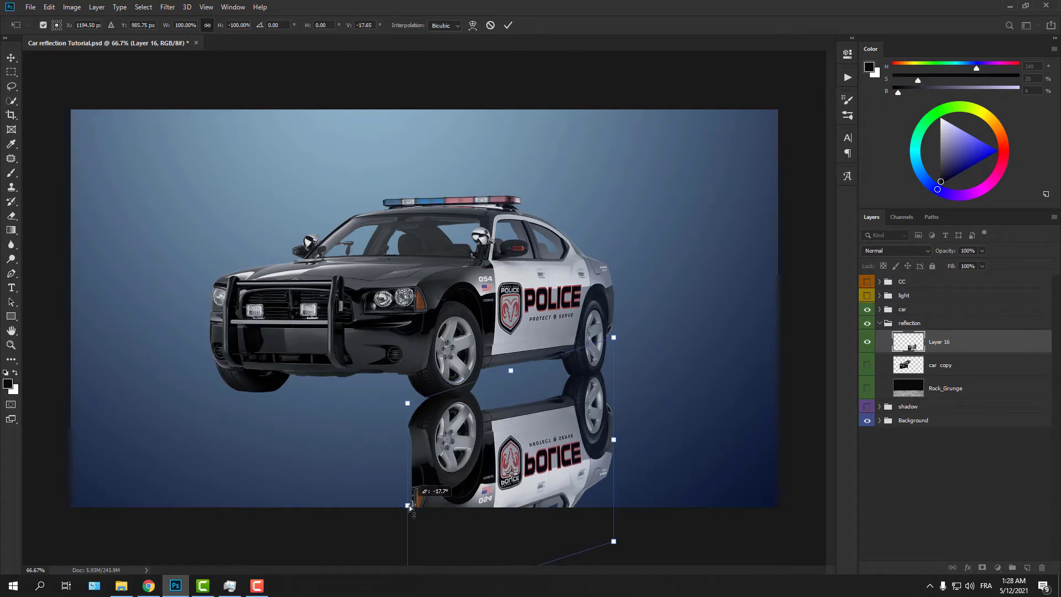
left_click(508, 26)
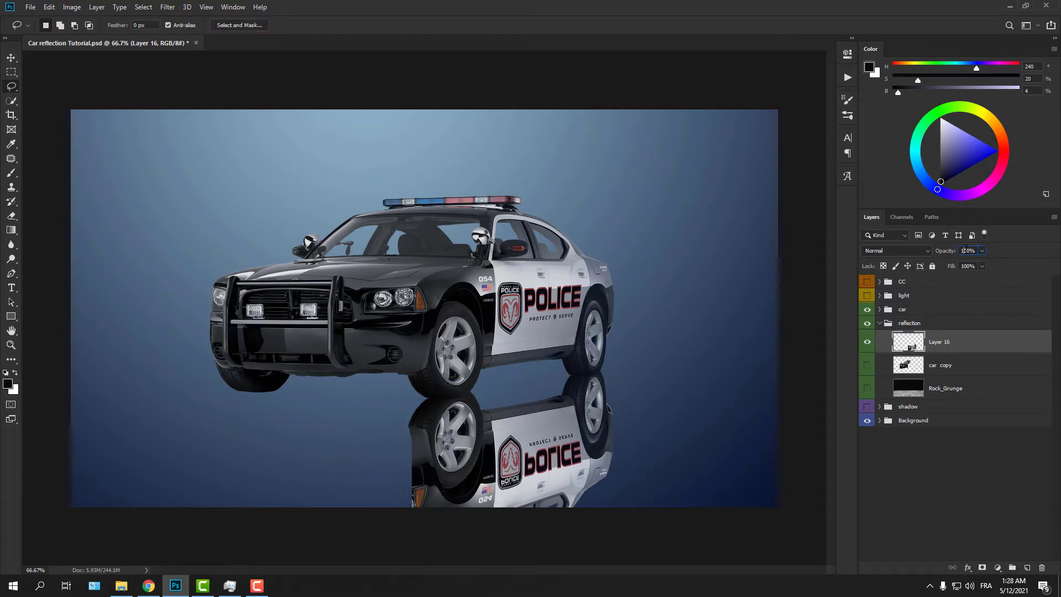
type("50")
key("Return")
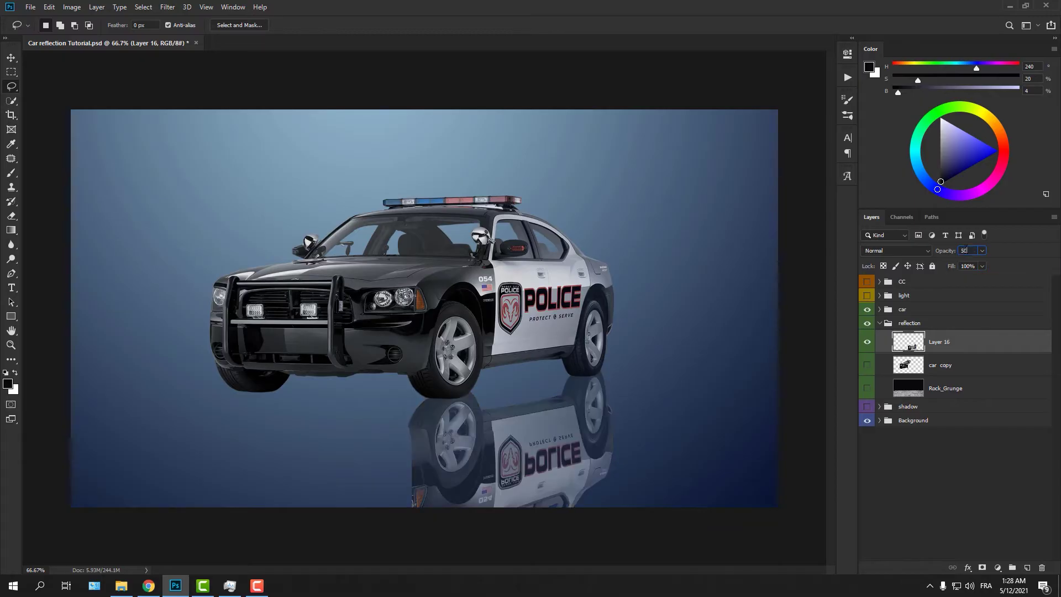
Flip car copy vertically and move it beneath the car as the front reflection.
left_click(866, 367)
left_click(919, 371)
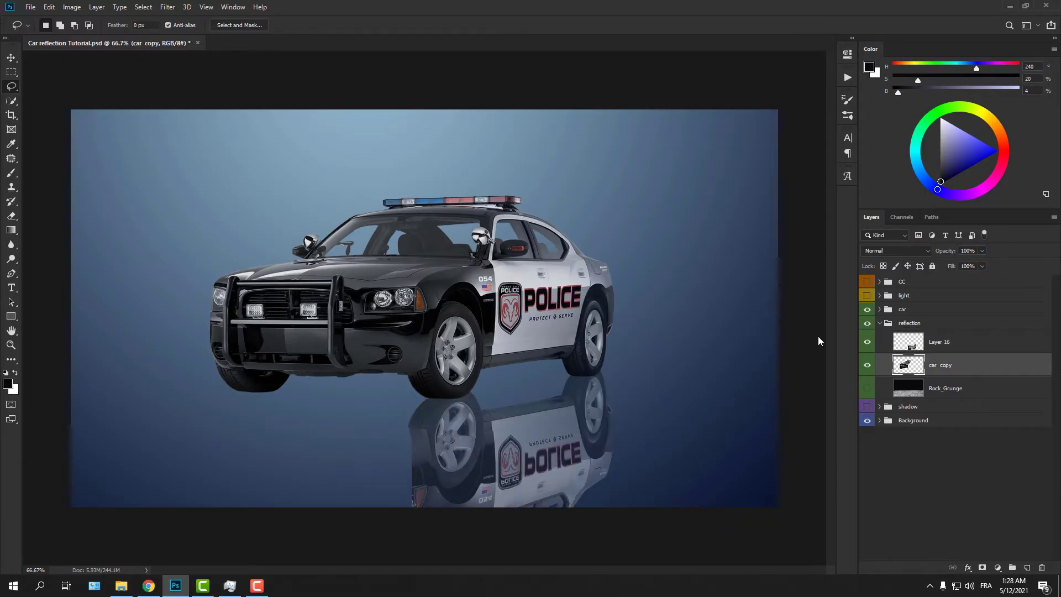
key("ctrl+t")
right_click(419, 232)
left_click(453, 380)
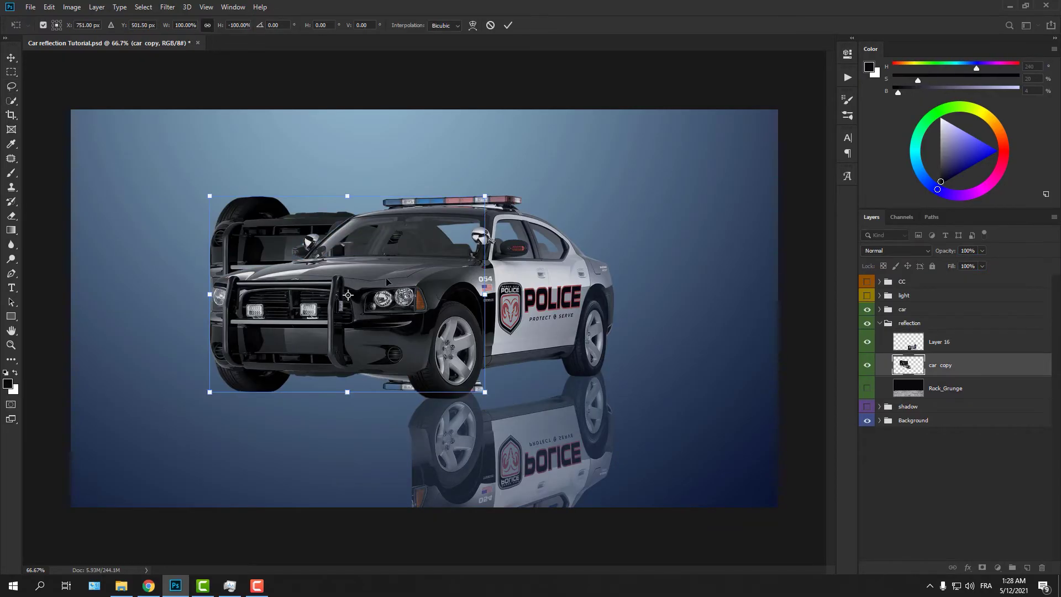
left_click_drag(394, 243, 394, 452)
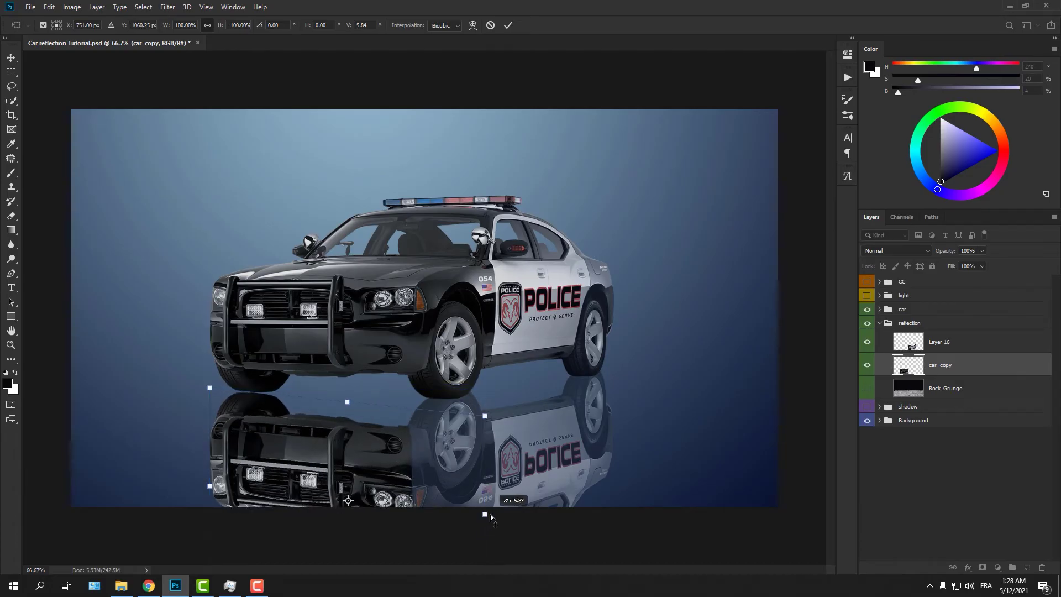
left_click(508, 25)
Restore Layer 16 and car copy to 100% opacity and add an empty Layer 17 below car copy.
key("v")
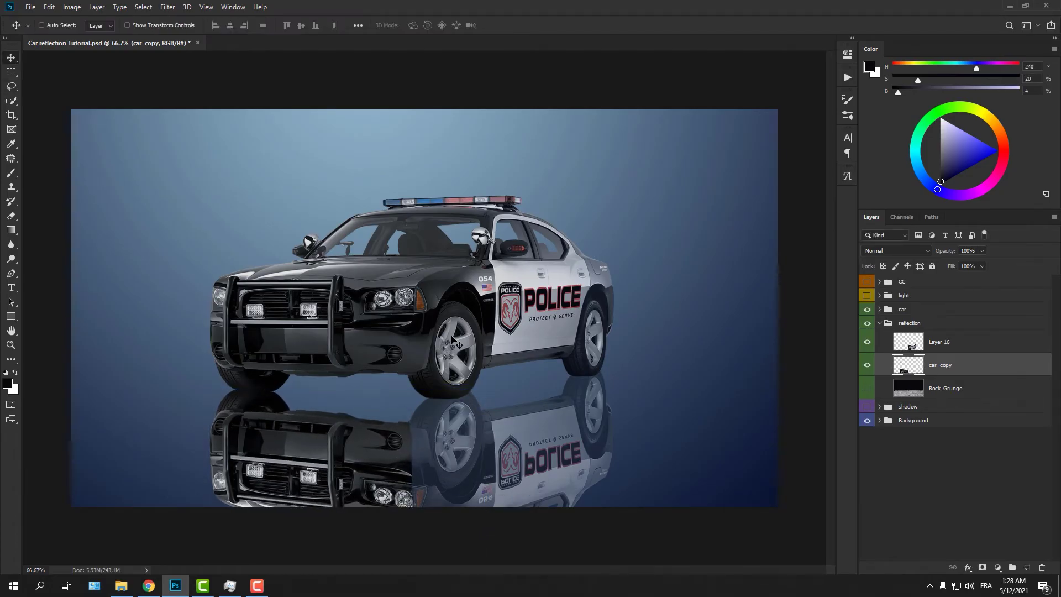
key("5")
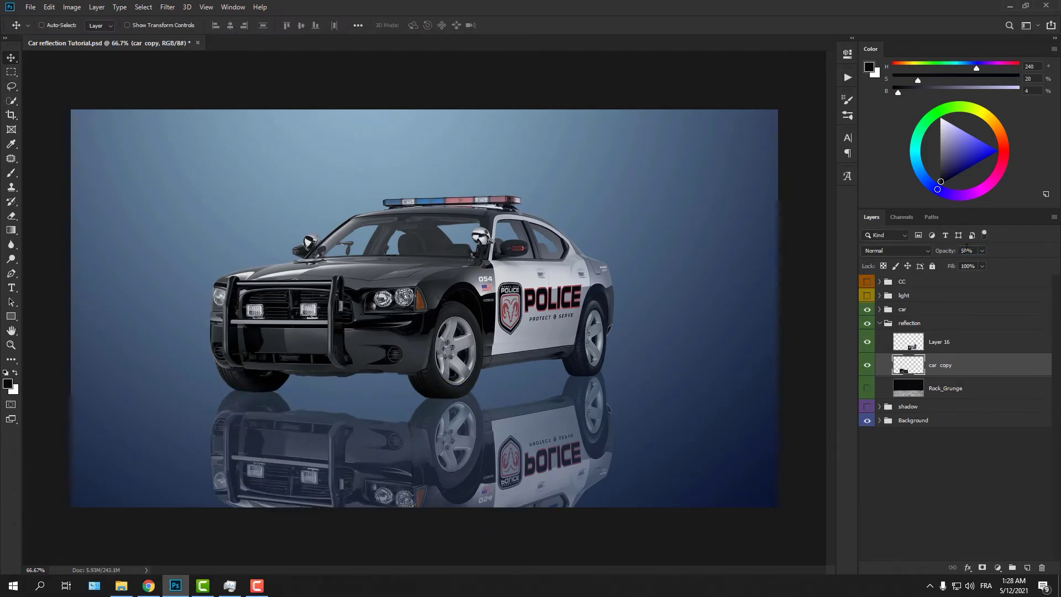
left_click(961, 351, "ctrl")
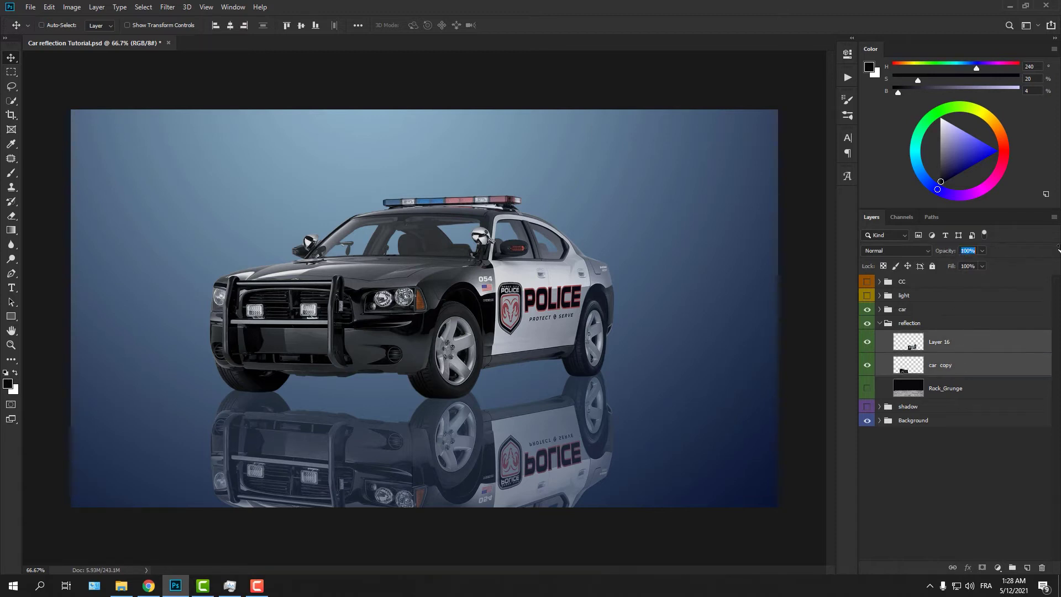
key("0")
left_click(964, 372)
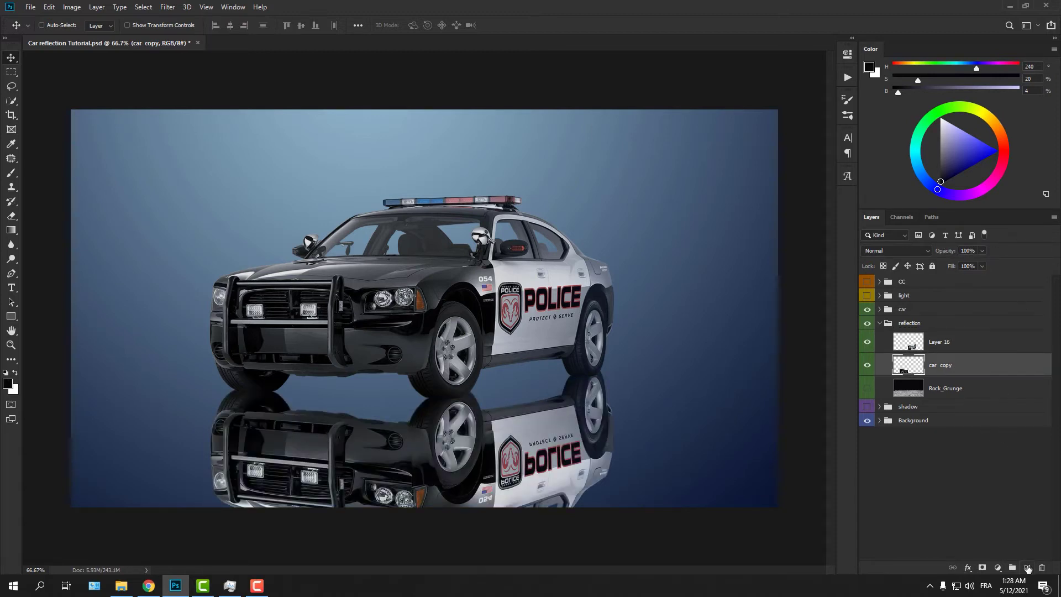
left_click(1027, 567, "ctrl")
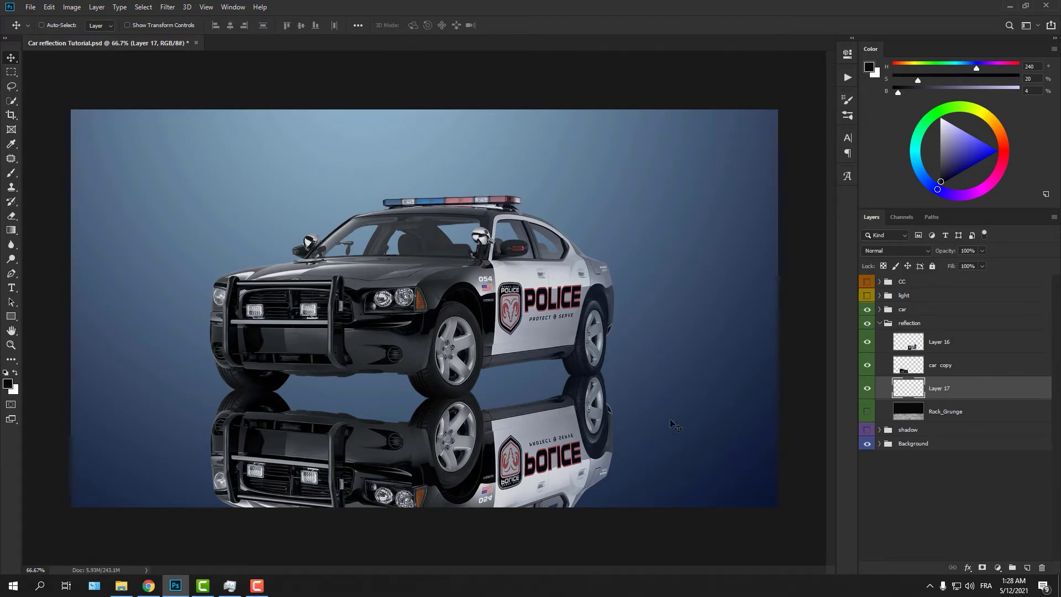
Draw a polygonal selection covering the gap between the car's wheels and its reflection.
right_click(11, 88)
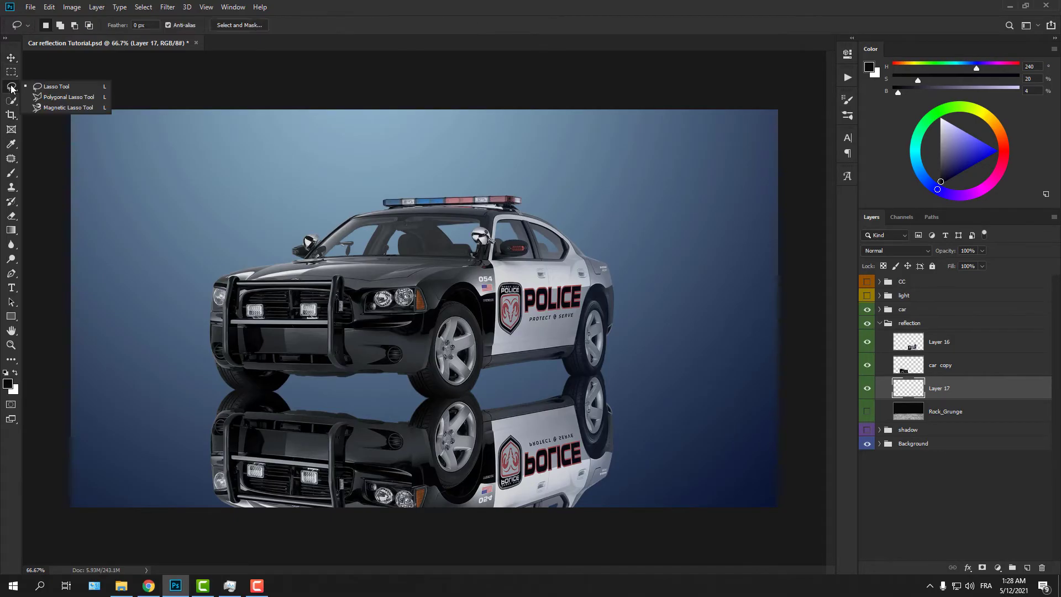
left_click(55, 97)
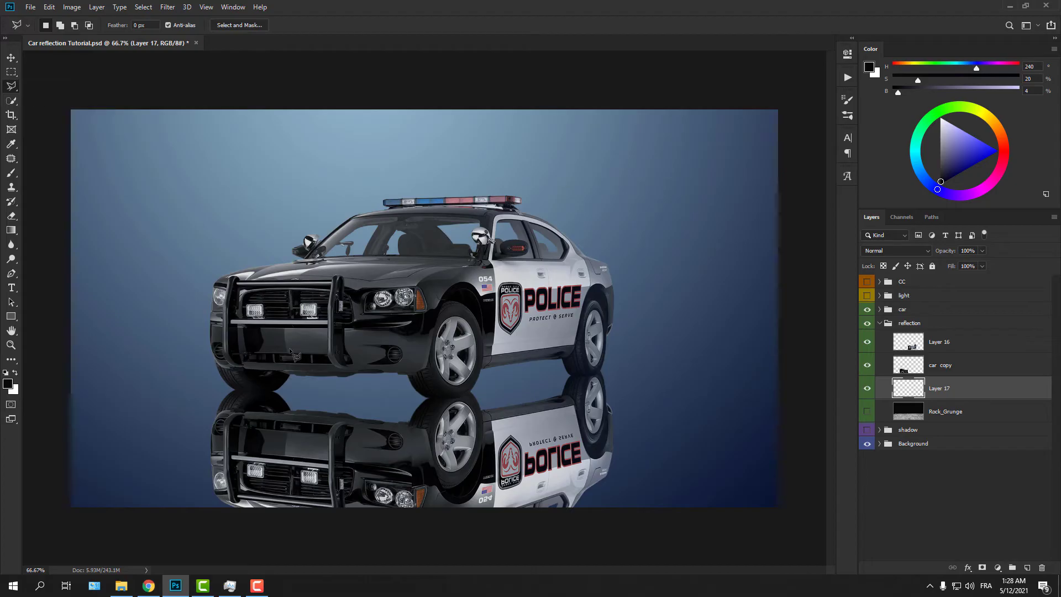
left_click(270, 404)
left_click(426, 366)
left_click(588, 373)
left_click(575, 428)
left_click(430, 468)
left_click(312, 441)
left_click(269, 436)
left_click(270, 405)
Fill the selection on Layer 17 with a dark colour sampled from the car's front, then deselect.
key("i")
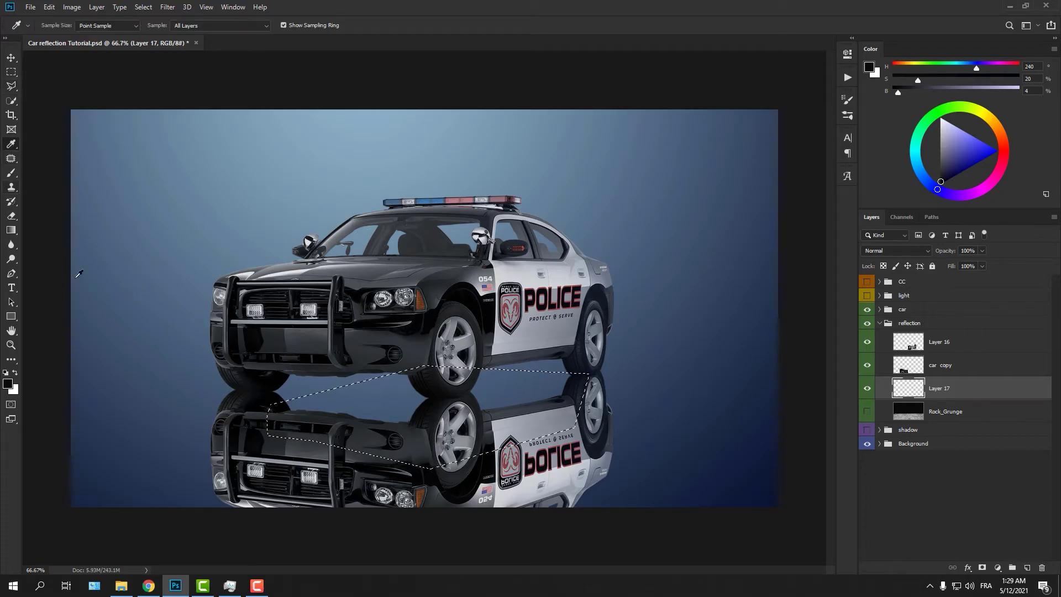
left_click(252, 332)
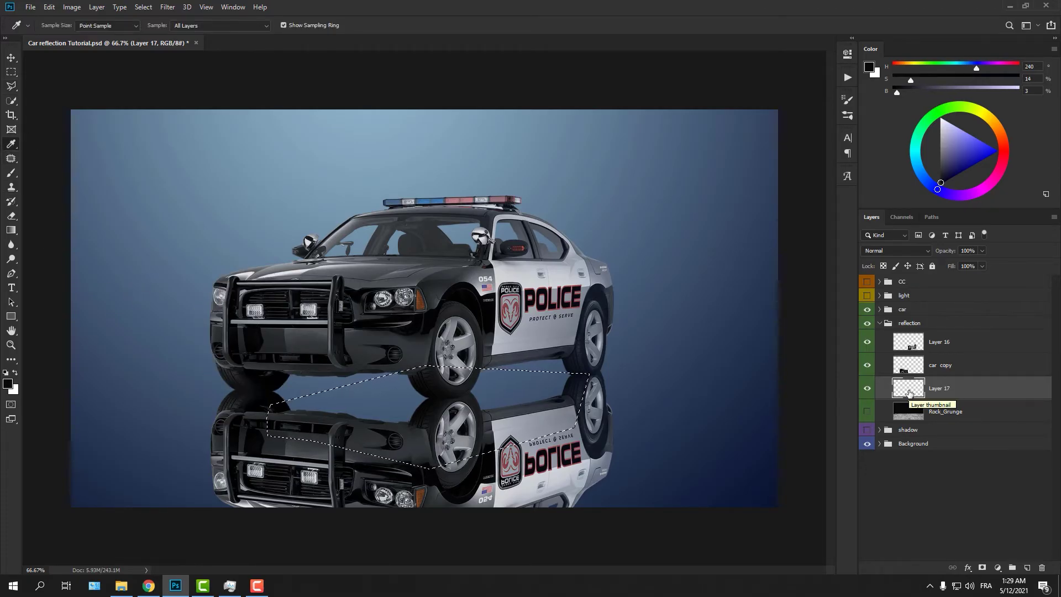
key("alt+BackSpace")
key("ctrl+d")
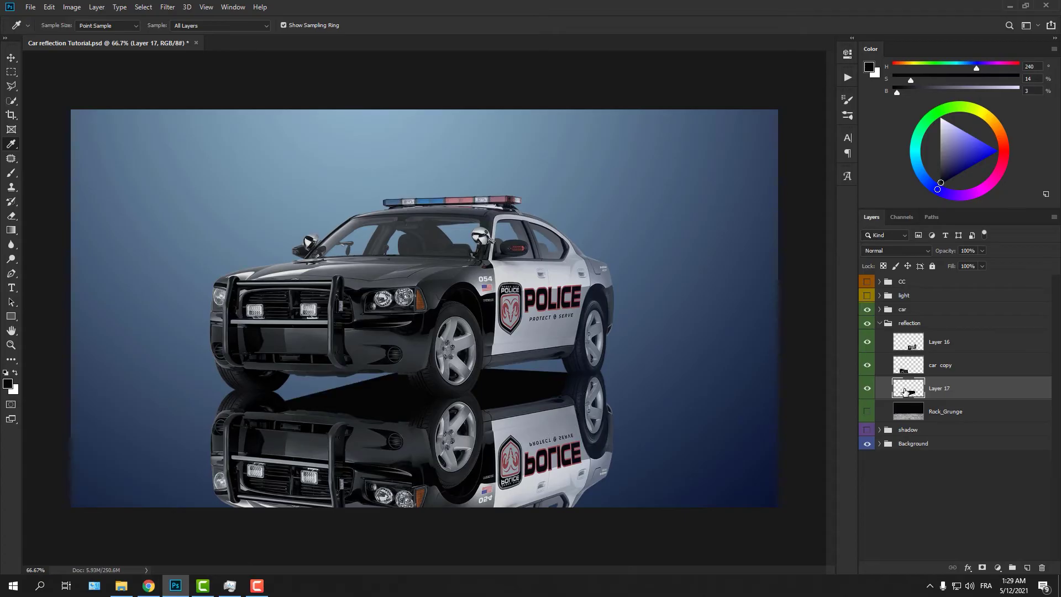
left_click(954, 349, "shift")
Merge Layer 16 and Layer 17 into one Layer 16 and convert it to a smart object.
right_click(953, 348)
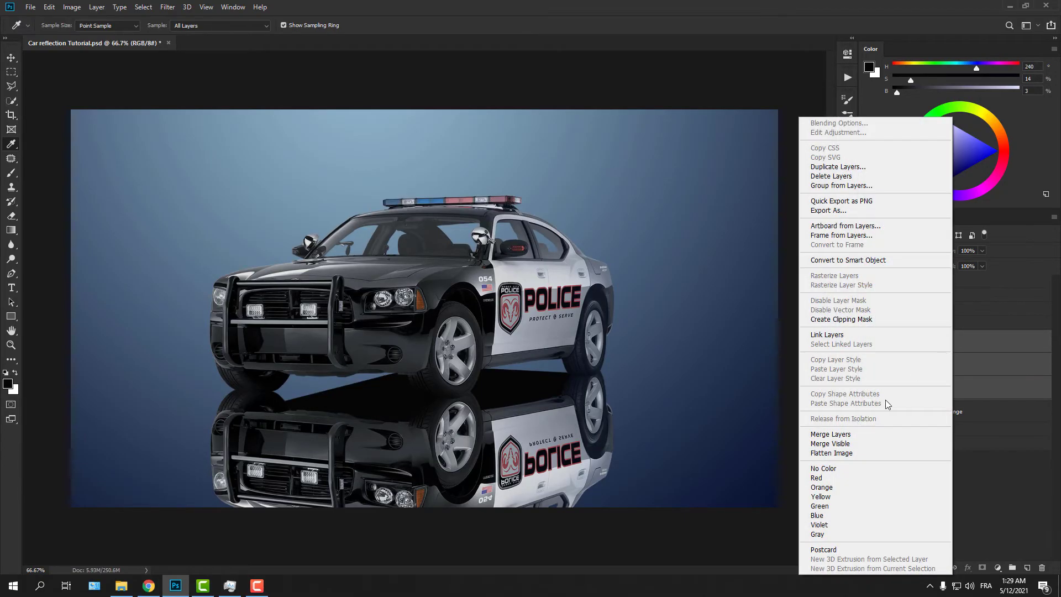
left_click(844, 436)
right_click(961, 341)
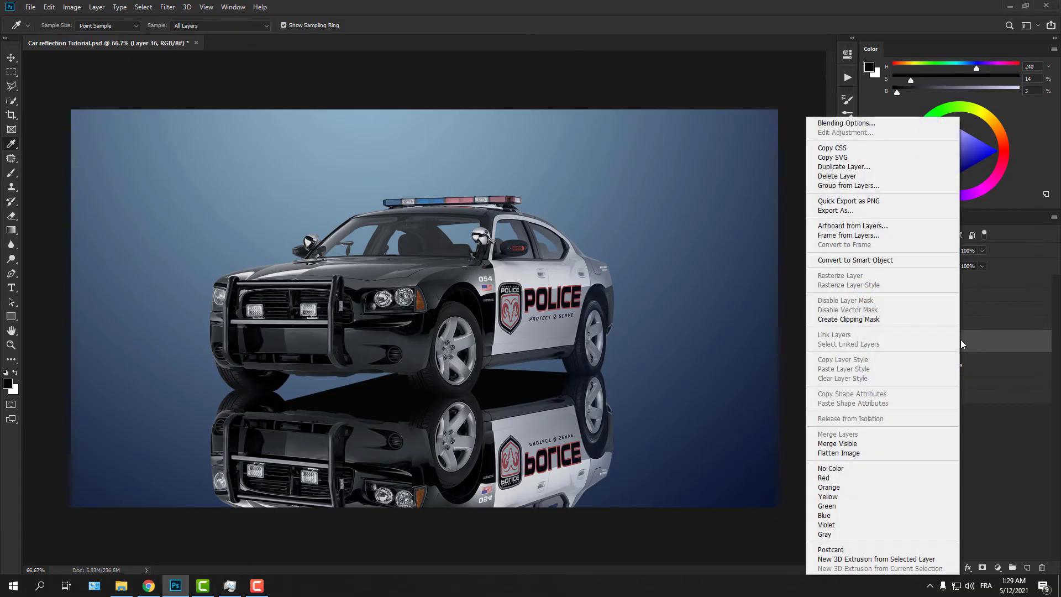
left_click(862, 260)
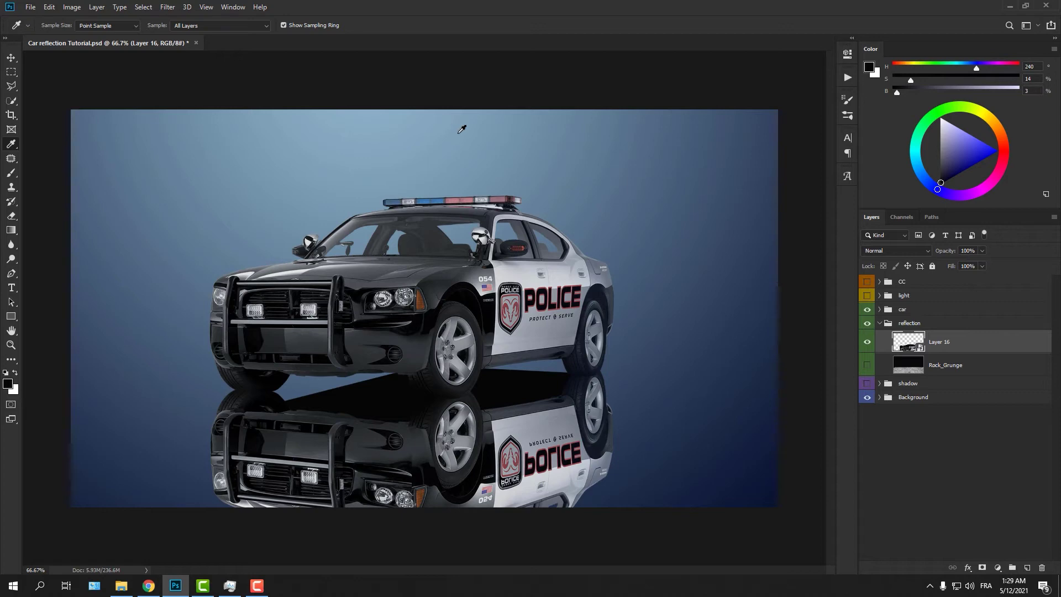
left_click(168, 8)
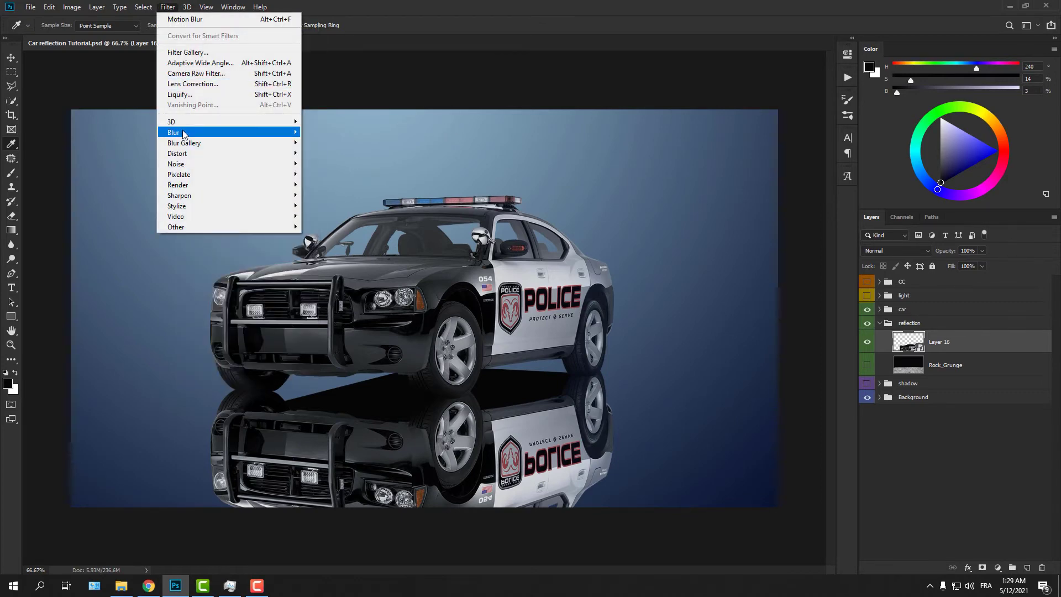
Apply a 3-pixel Gaussian Blur smart filter to the reflection.
mouse_move(182, 131)
left_click(329, 174)
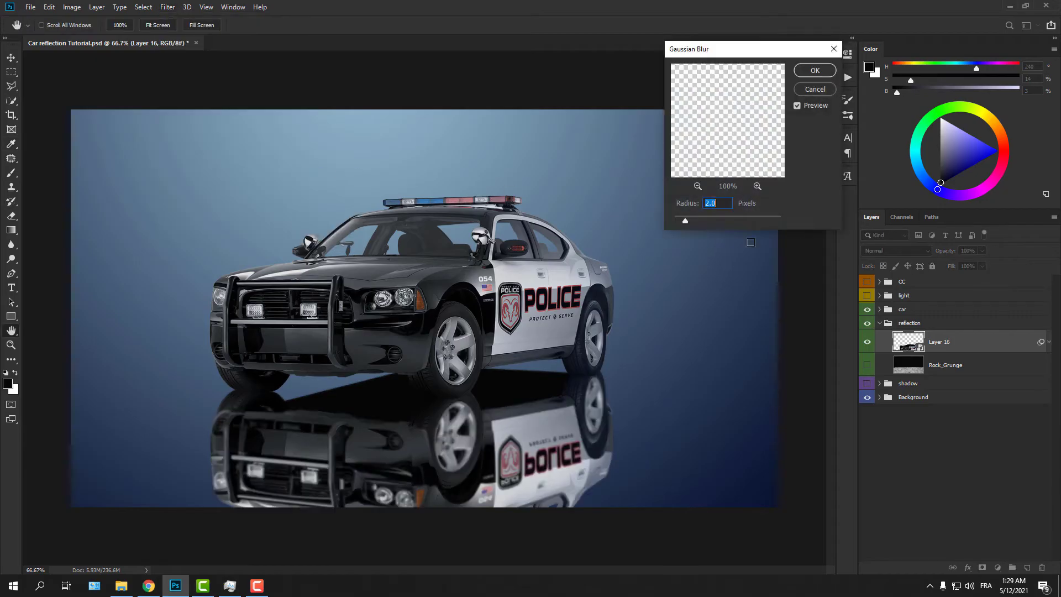
type("3")
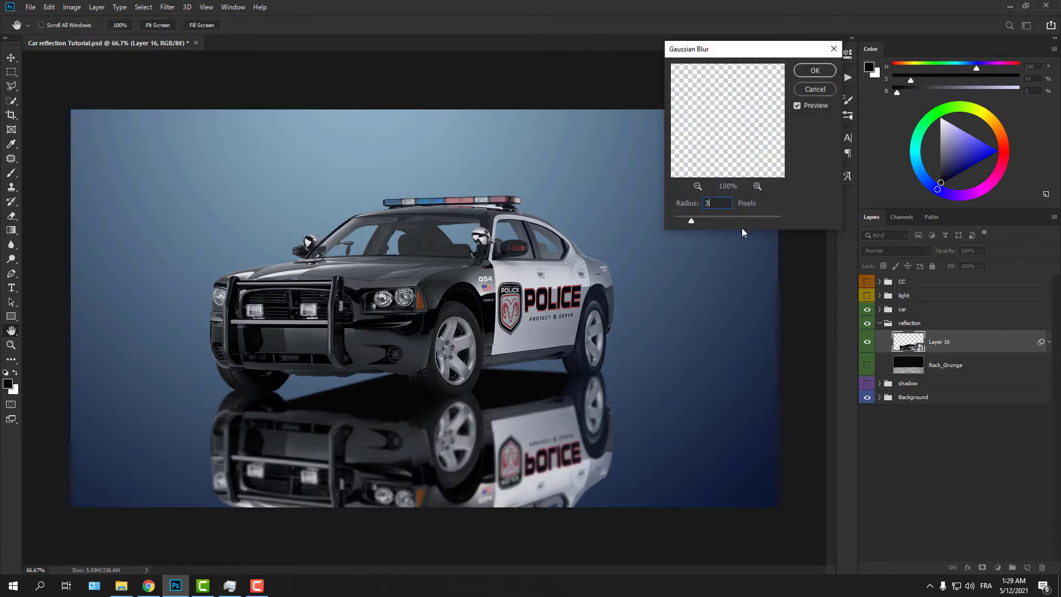
left_click(822, 73)
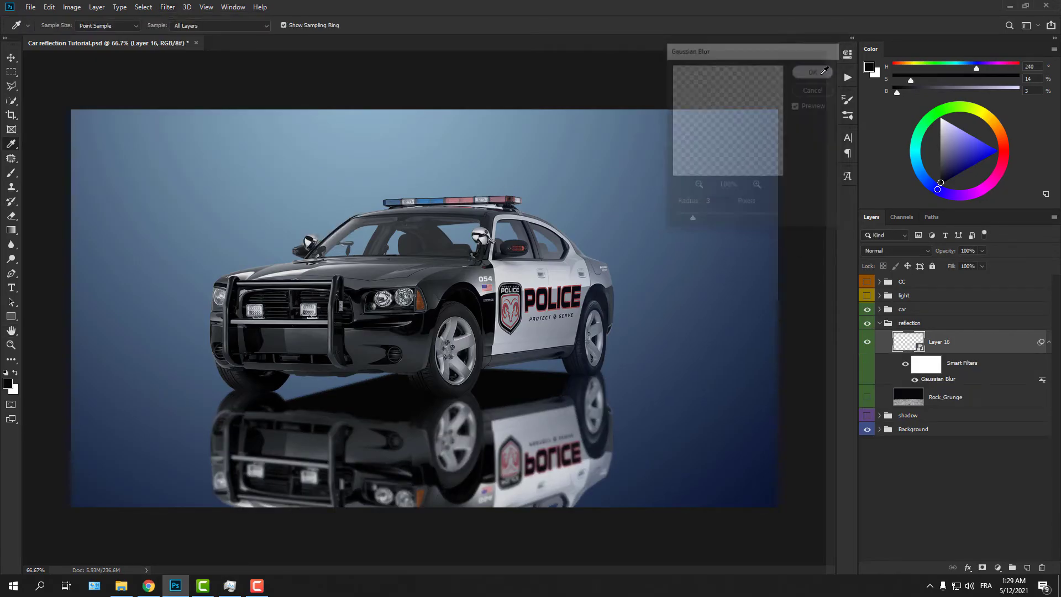
Add a Motion Blur smart filter to the reflection.
left_click(167, 6)
mouse_move(202, 133)
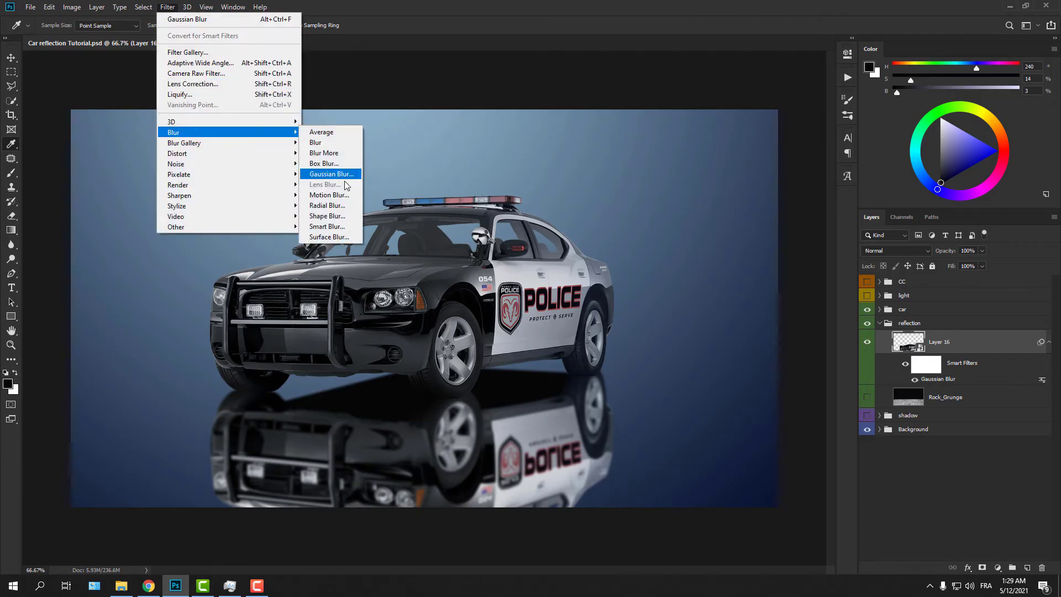
left_click(329, 194)
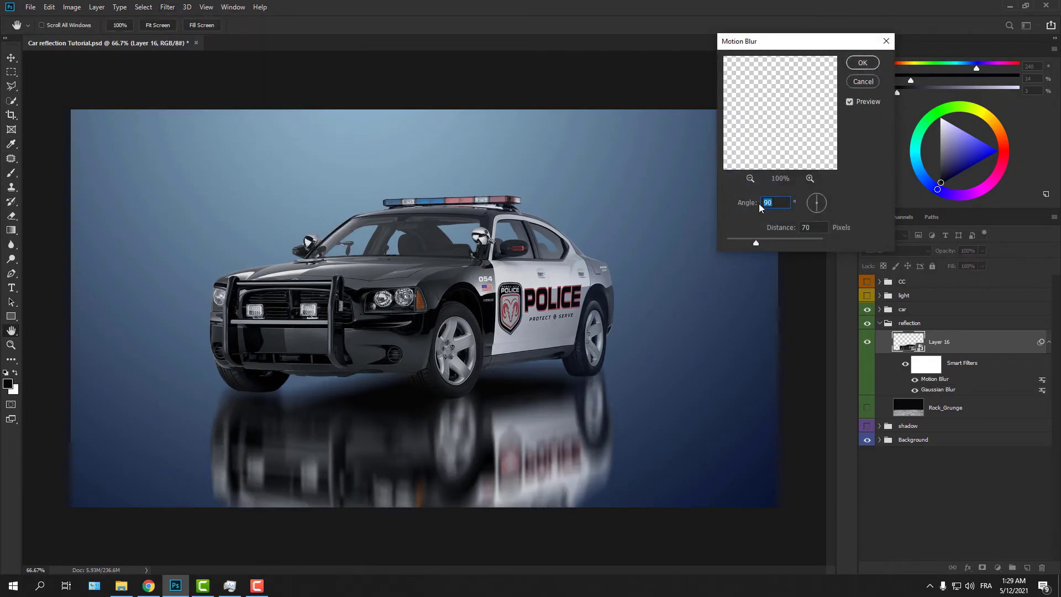
left_click(805, 226)
key("Return")
key("i")
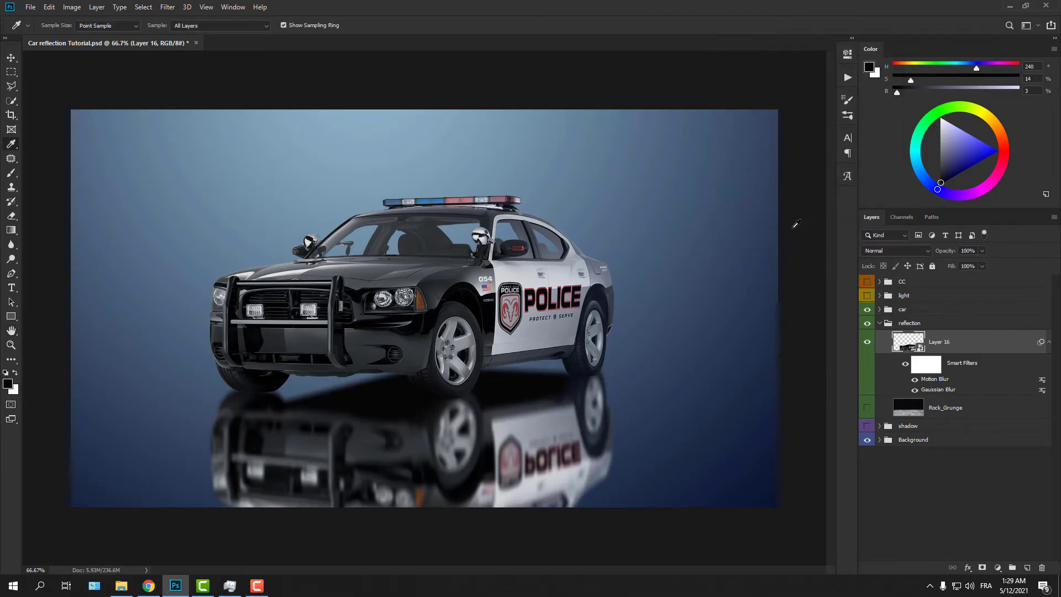
Add a second Motion Blur at 90° with a 70-pixel distance.
left_click(173, 8)
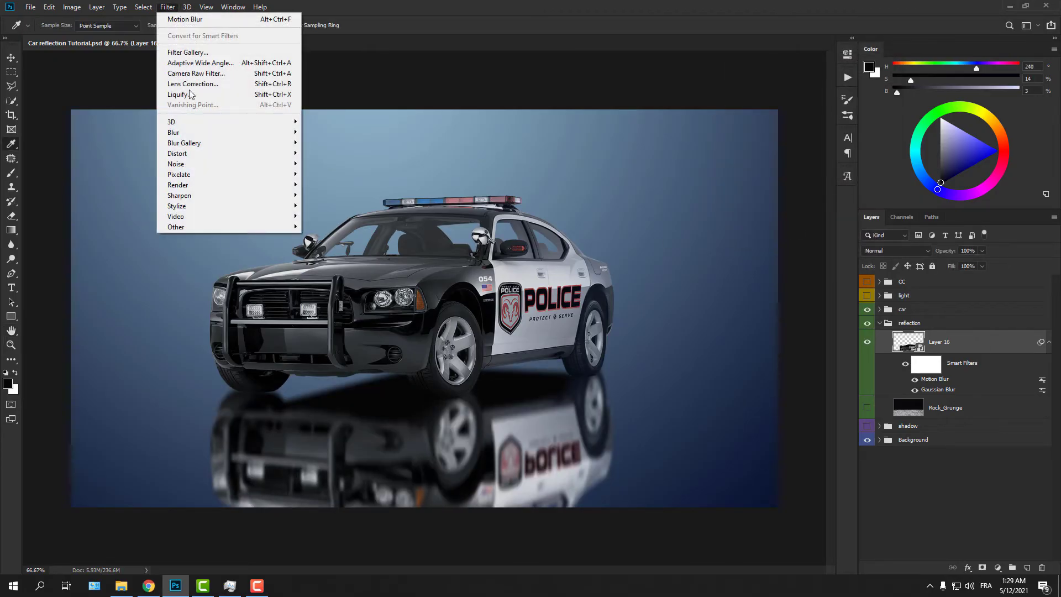
mouse_move(197, 133)
left_click(326, 195)
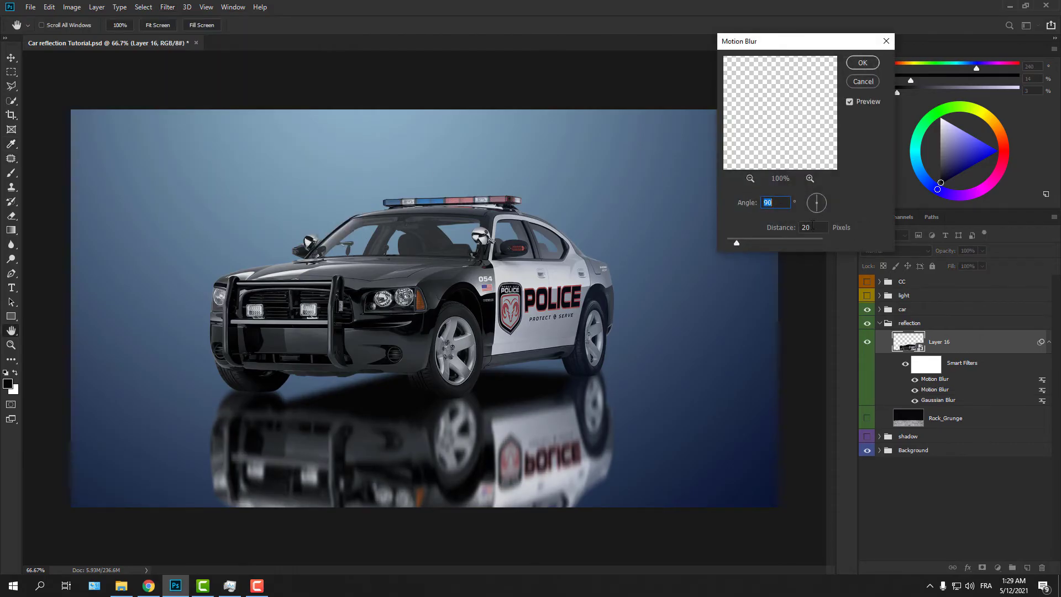
key("Tab")
type("70")
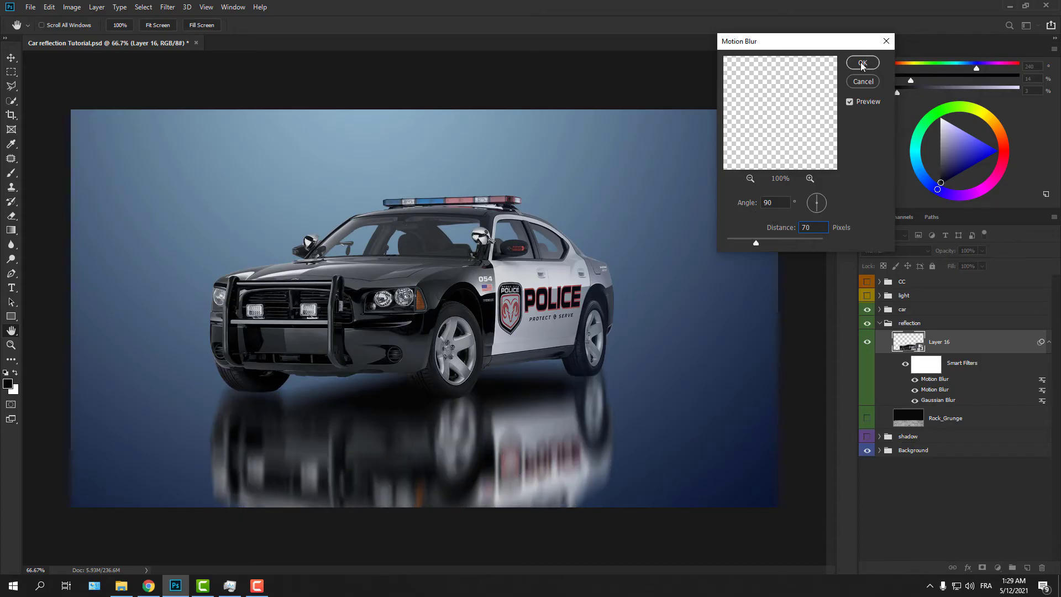
left_click(861, 64)
key("v")
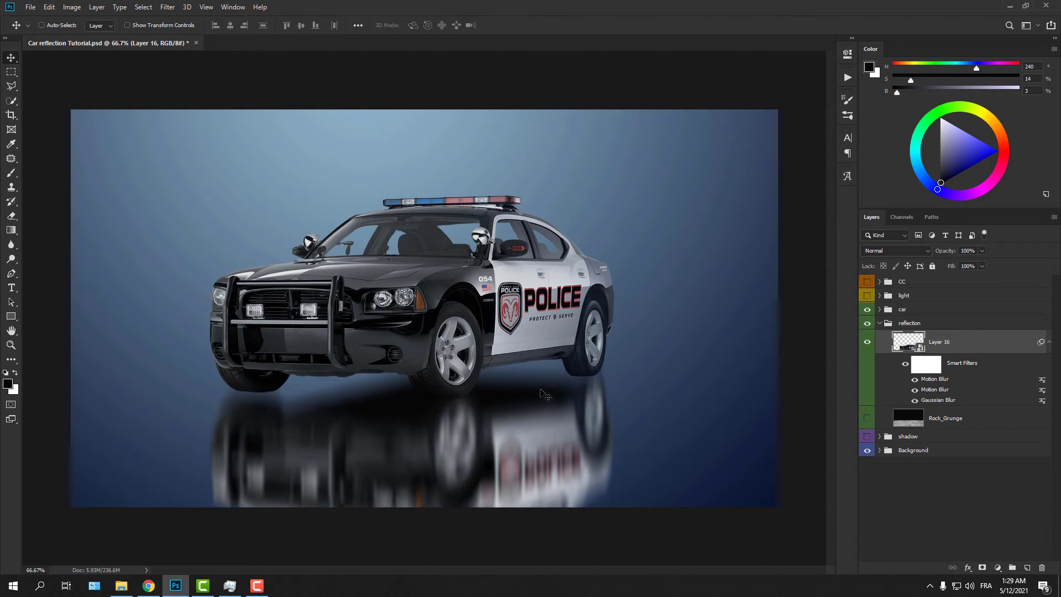
With Layer 16 hidden, select all and copy Rock_Grunge, then hide it and reselect Layer 16.
left_click(1049, 343)
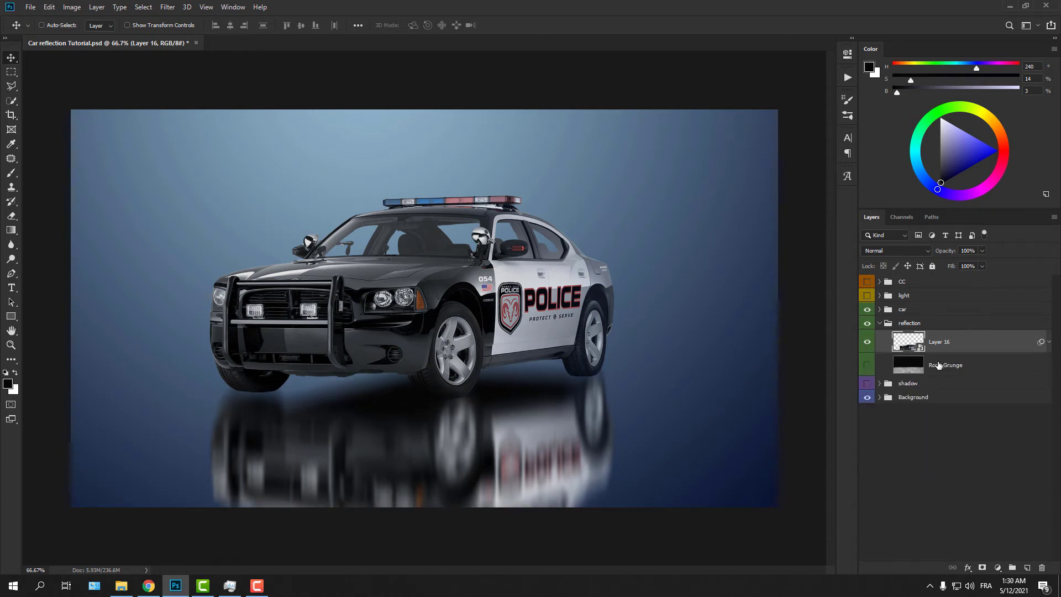
left_click(867, 342)
left_click(867, 365)
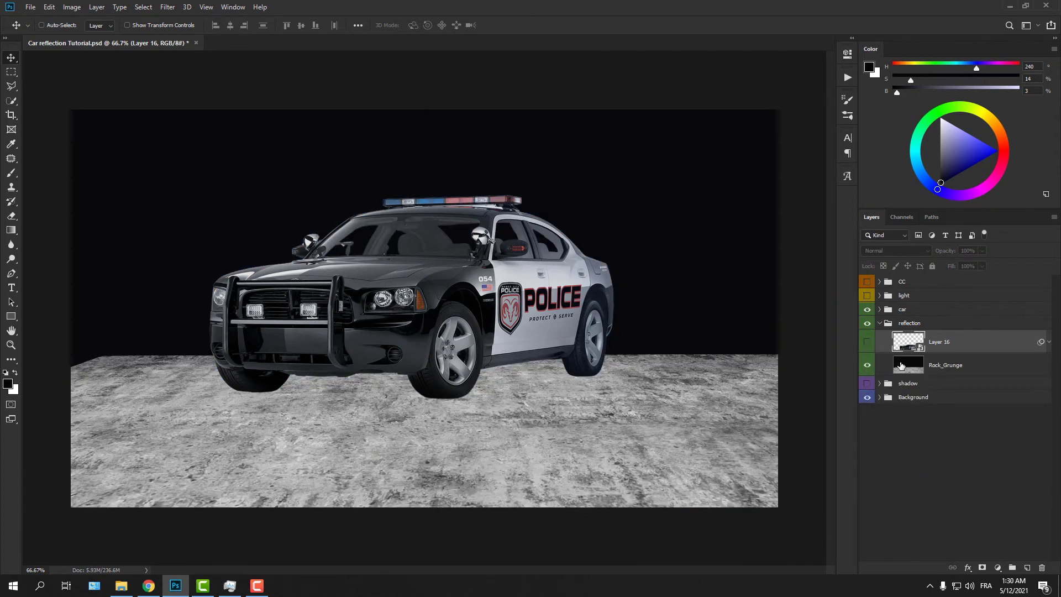
left_click(883, 371)
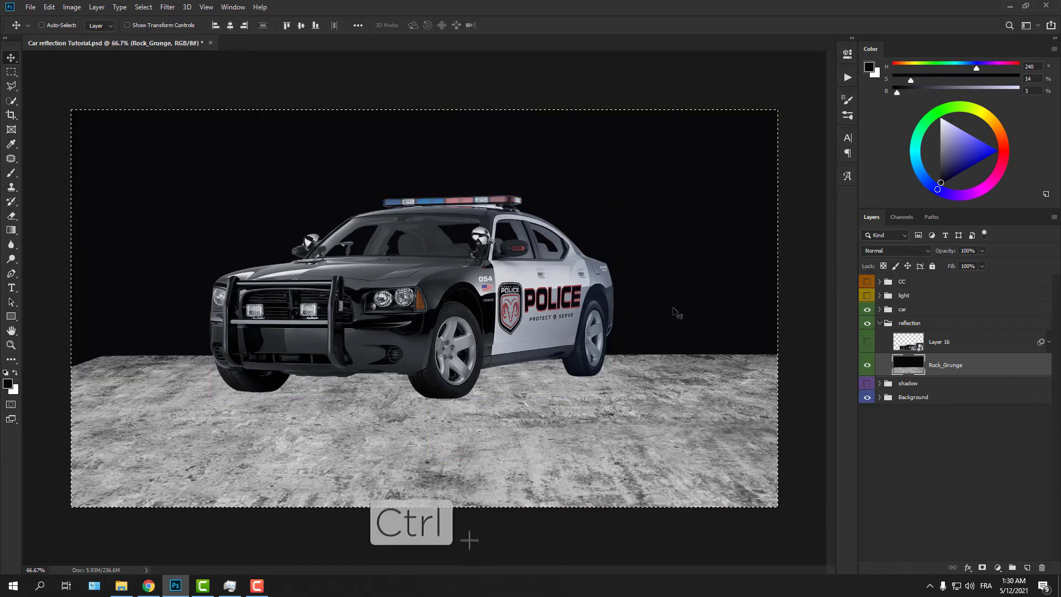
key("ctrl+a")
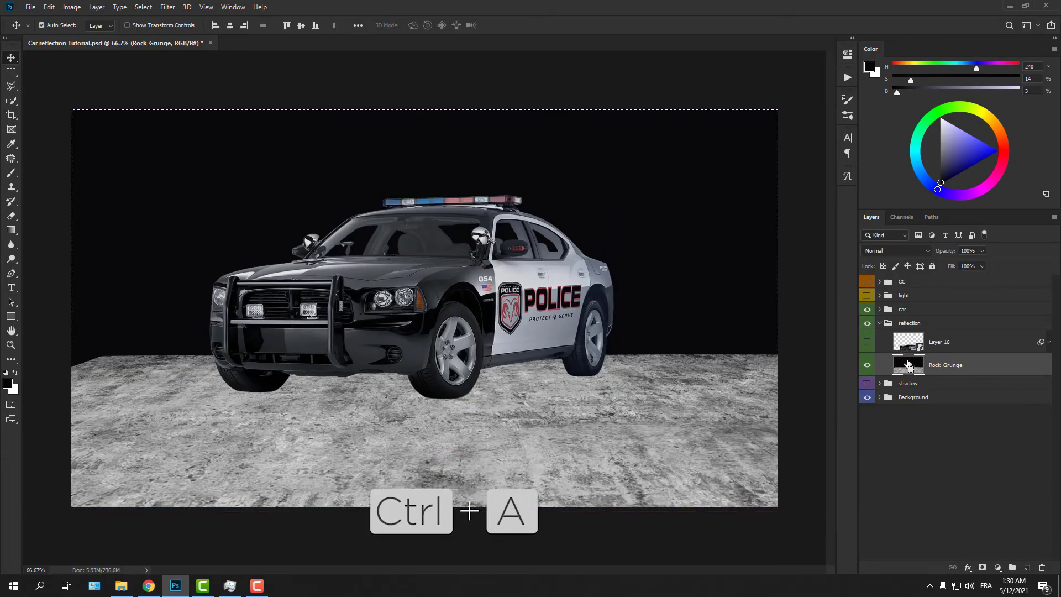
key("ctrl+d")
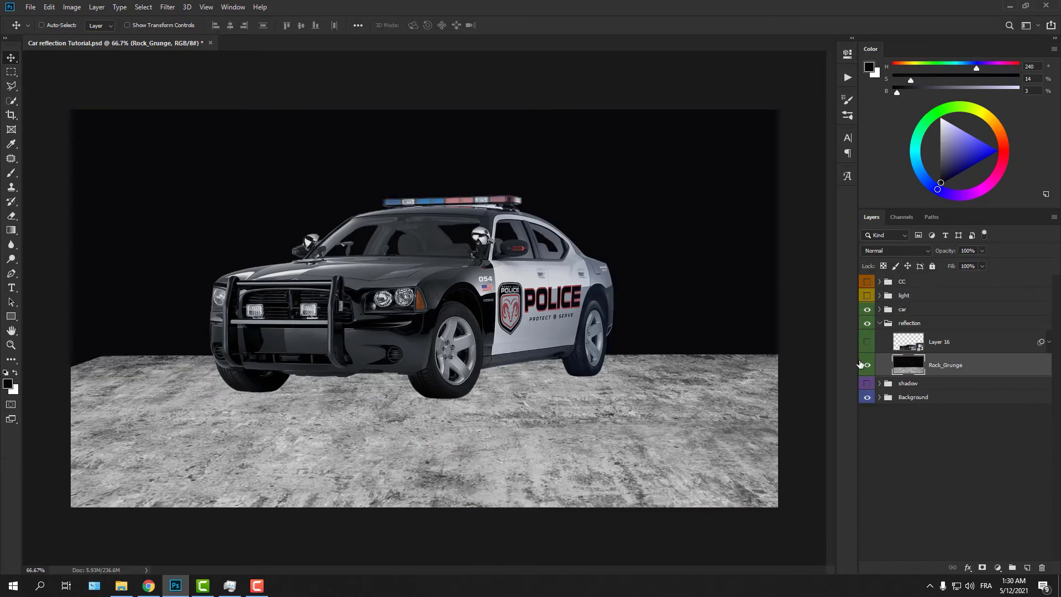
key("ctrl+c")
left_click(866, 362)
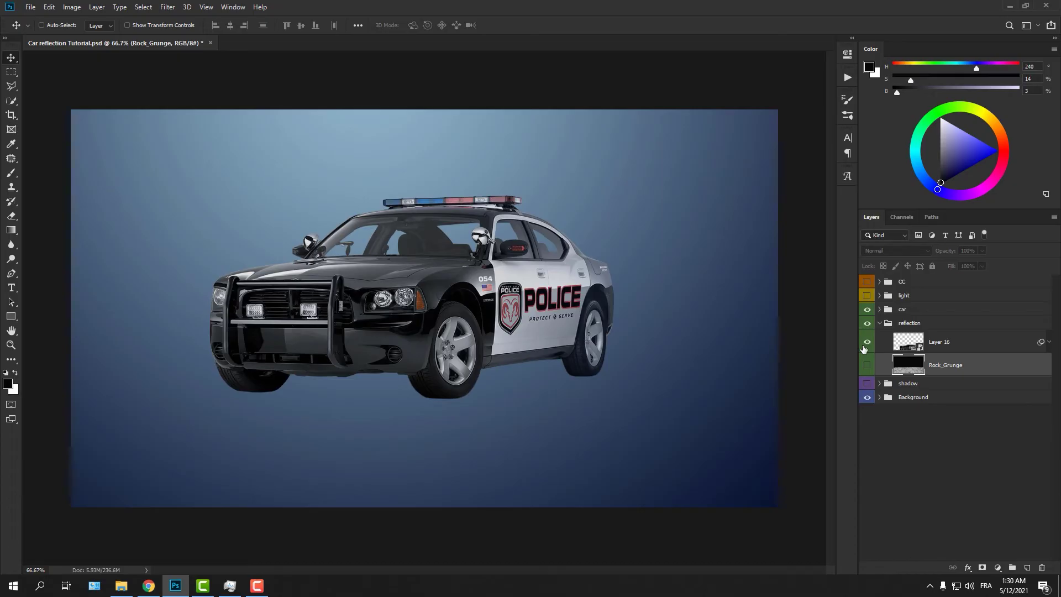
left_click(943, 345)
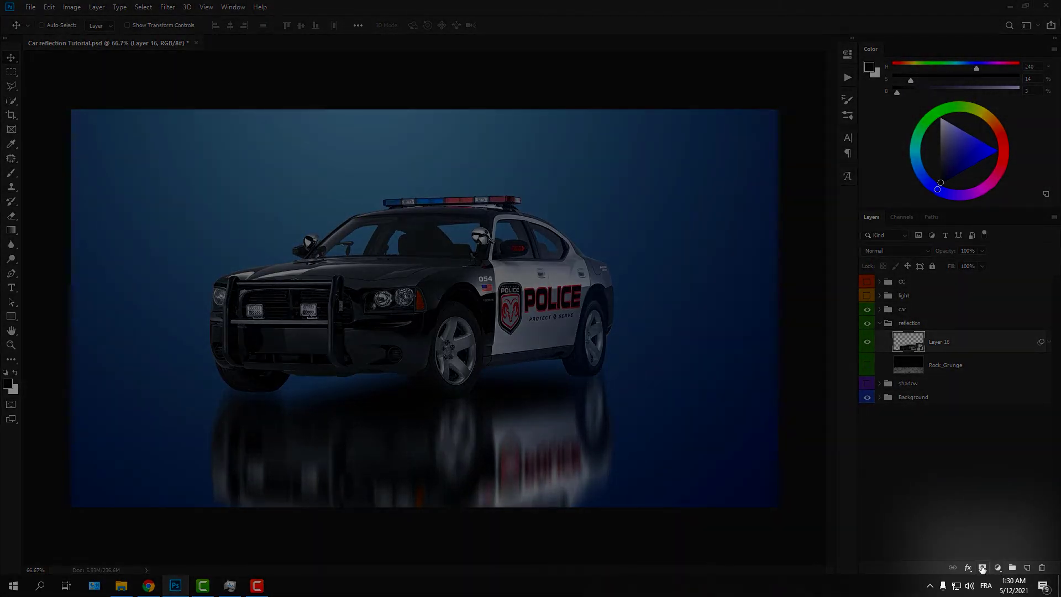
Add a layer mask to Layer 16 and paste the Rock_Grunge texture into it.
left_click(982, 568)
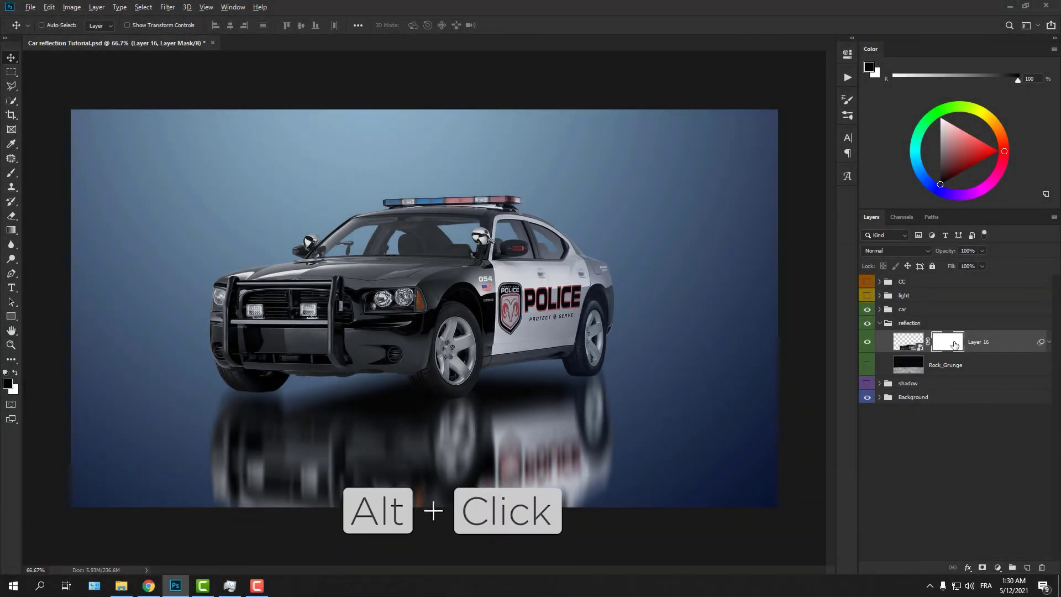
left_click(953, 345, "alt")
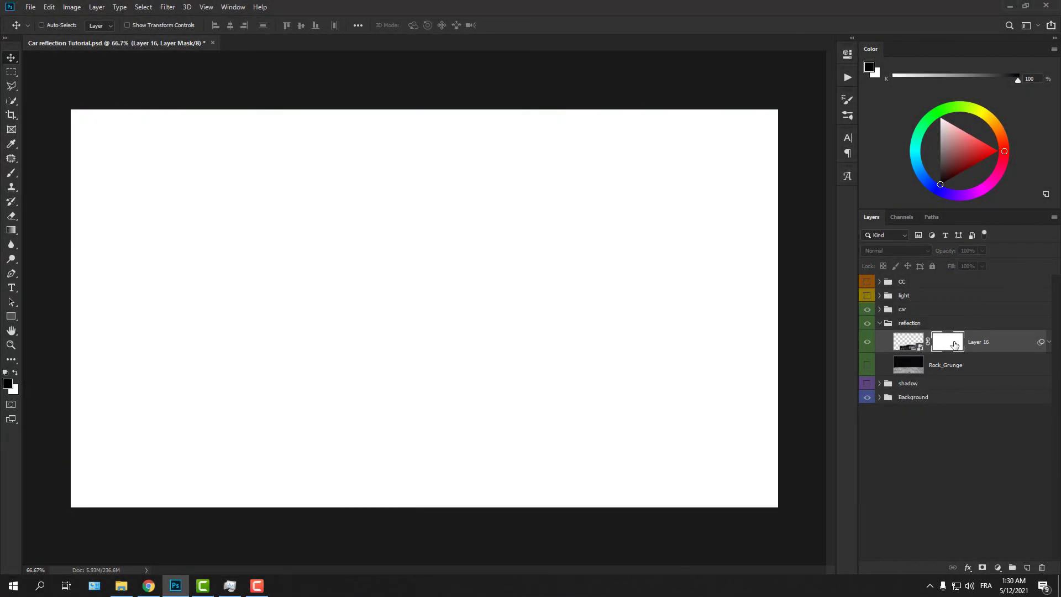
key("ctrl")
key("ctrl+v")
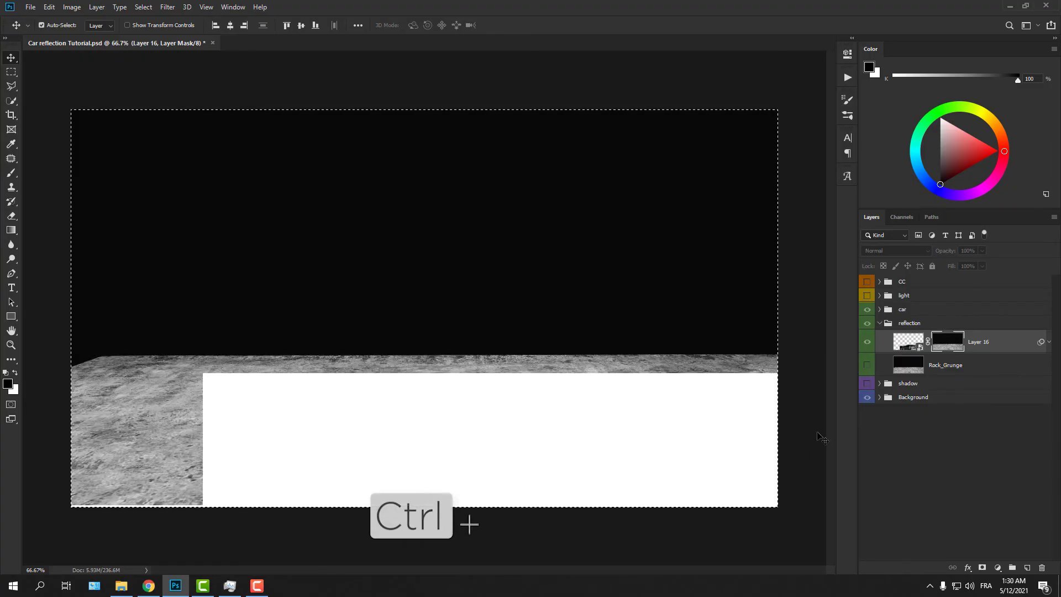
key("ctrl+d")
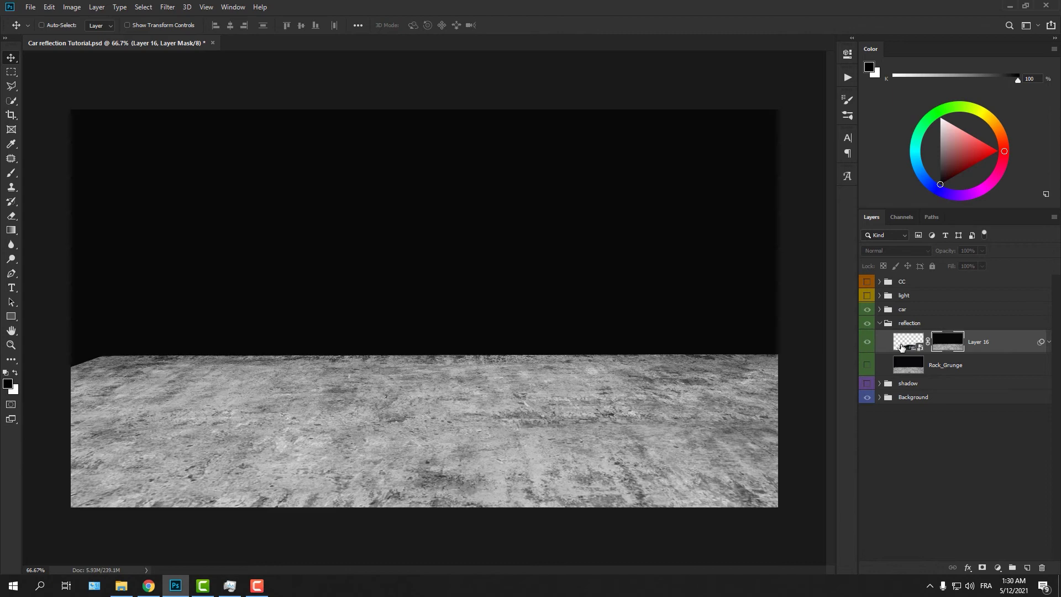
Leave the mask view and make the car's shadow visible again.
left_click(901, 345, "alt")
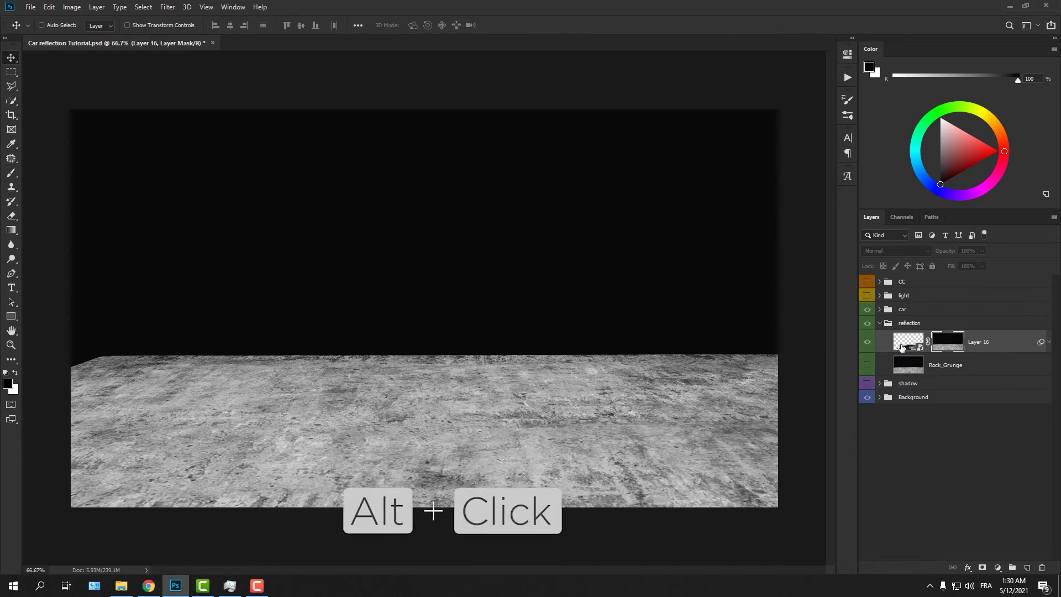
left_click(902, 346)
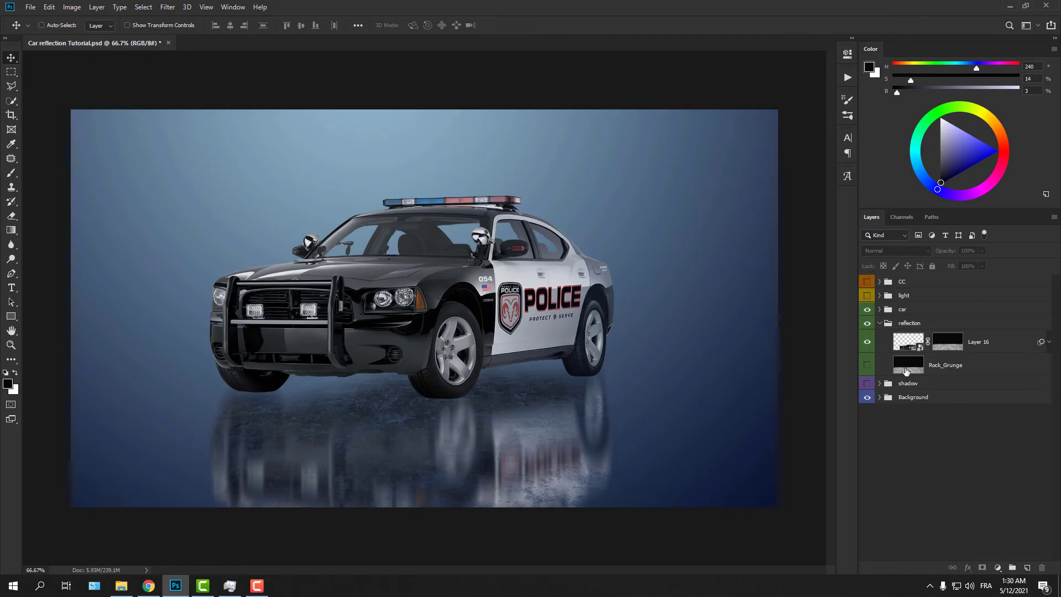
left_click(867, 383)
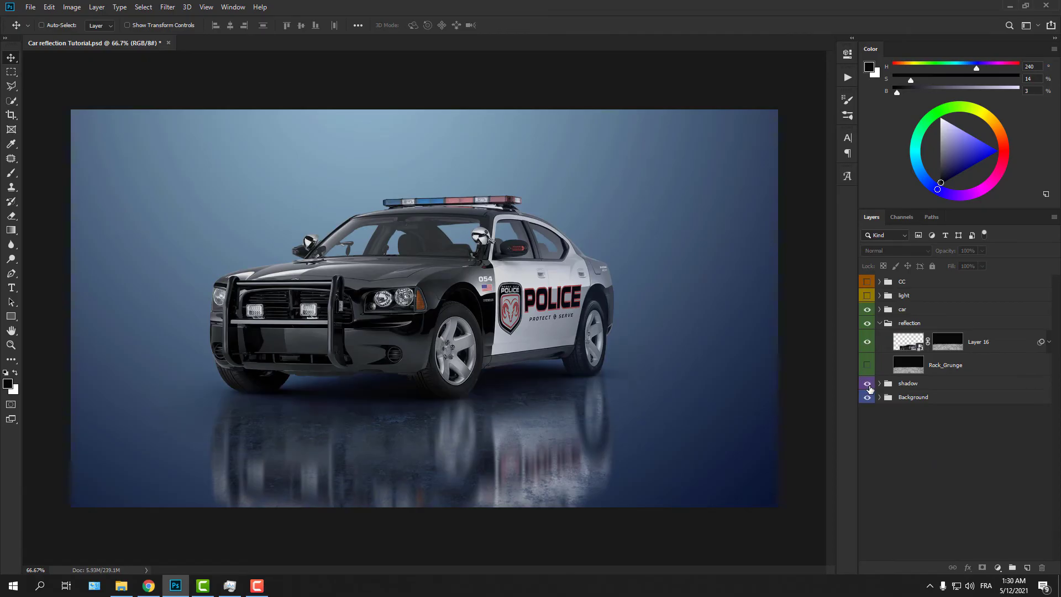
Set the reflection layer (Layer 16) opacity to 60%.
left_click(974, 346)
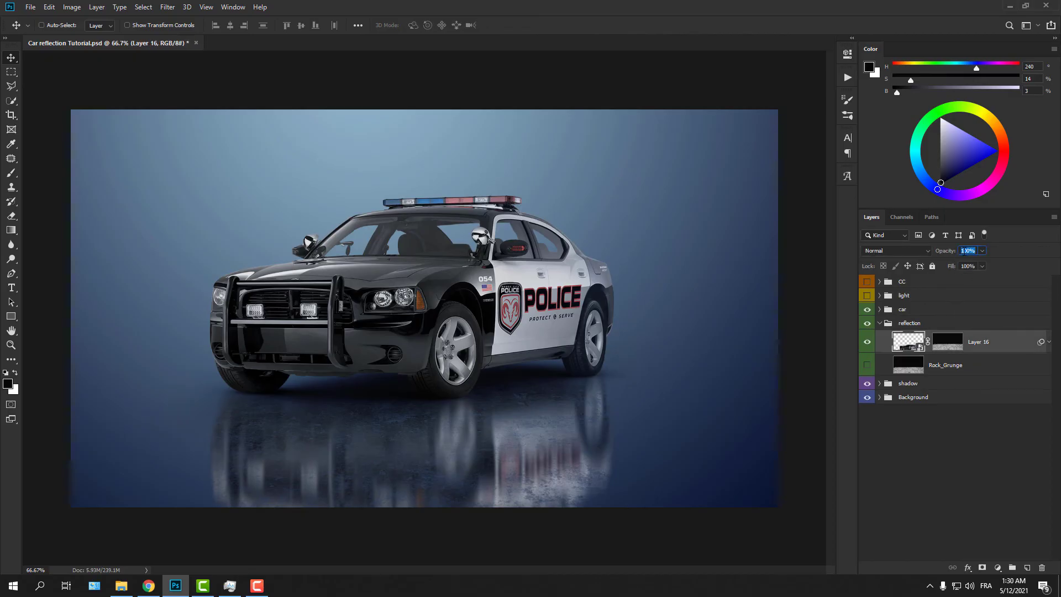
type("60")
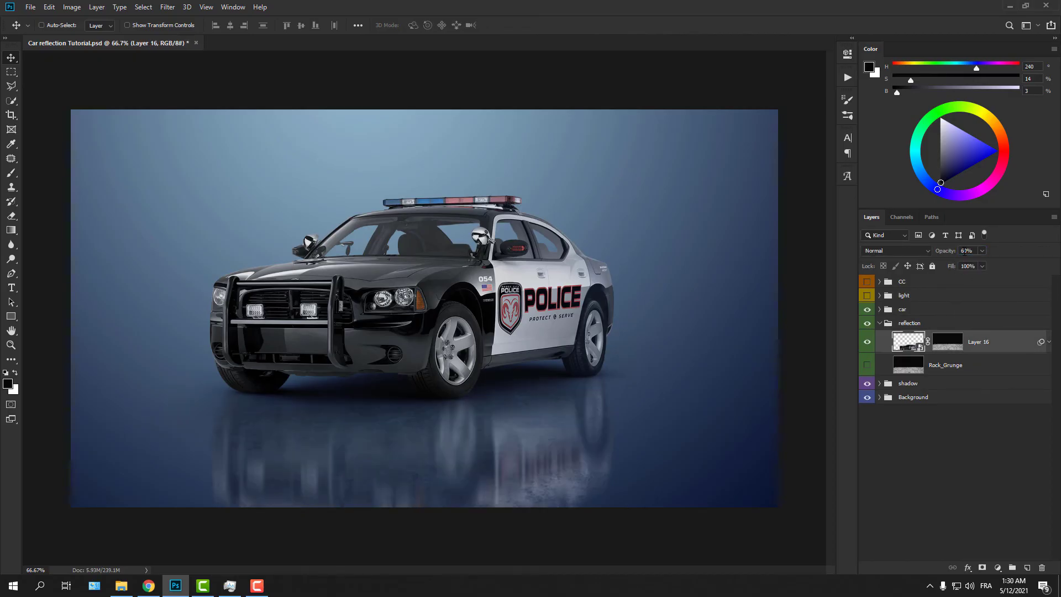
left_click(984, 417)
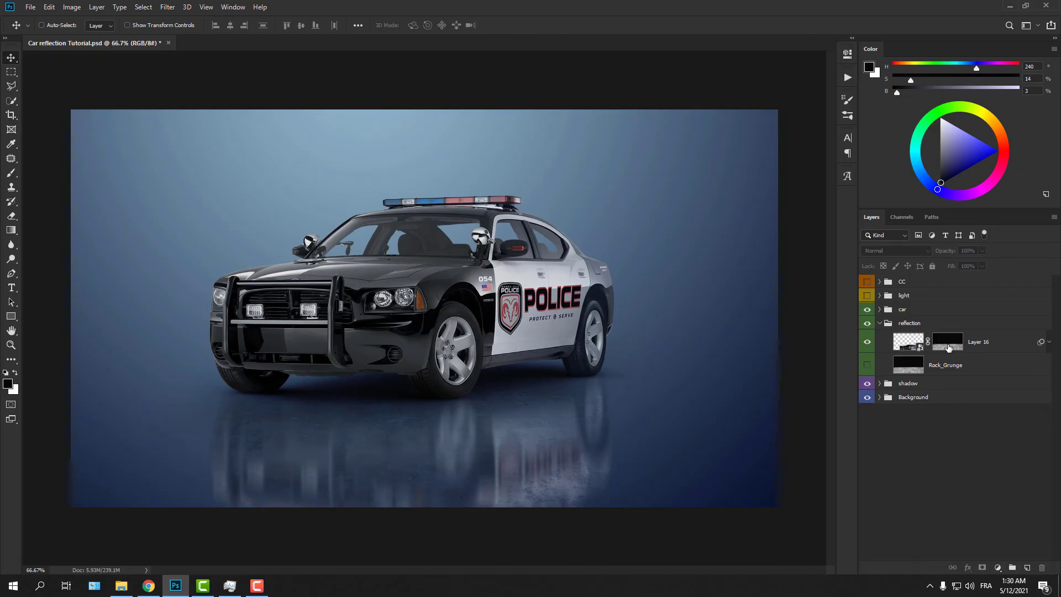
Apply an S-shaped Curves adjustment to Layer 16's mask to boost the grunge contrast.
left_click(949, 347)
left_click(75, 8)
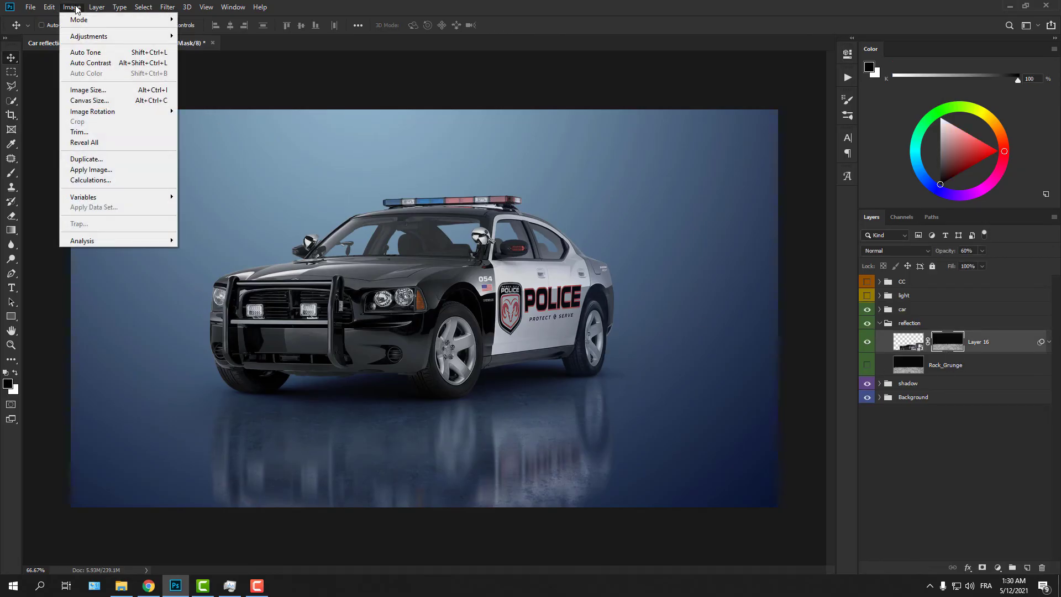
mouse_move(88, 37)
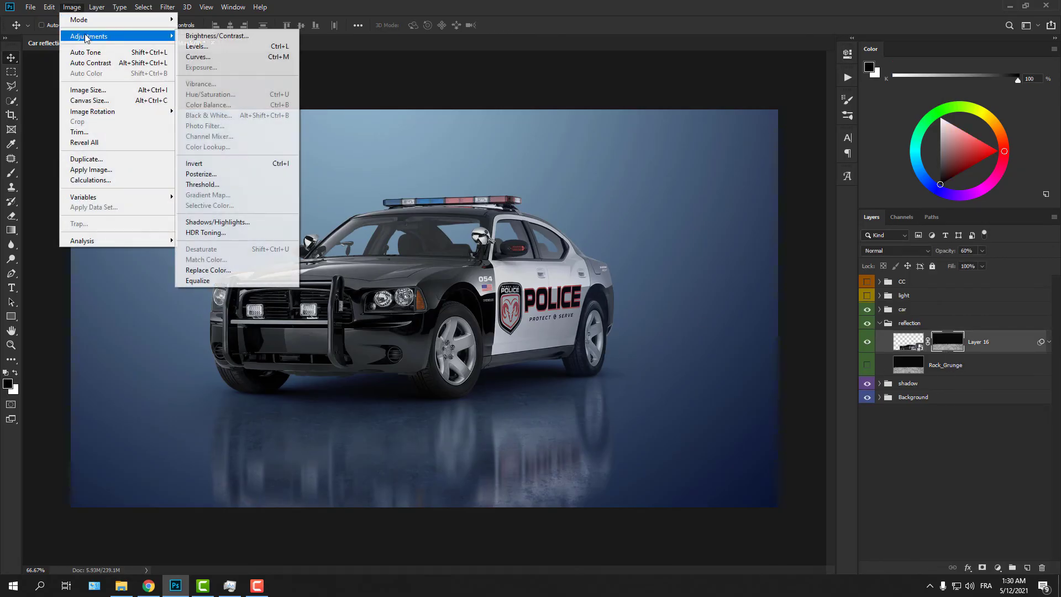
left_click(209, 60)
left_click_drag(676, 55, 693, 54)
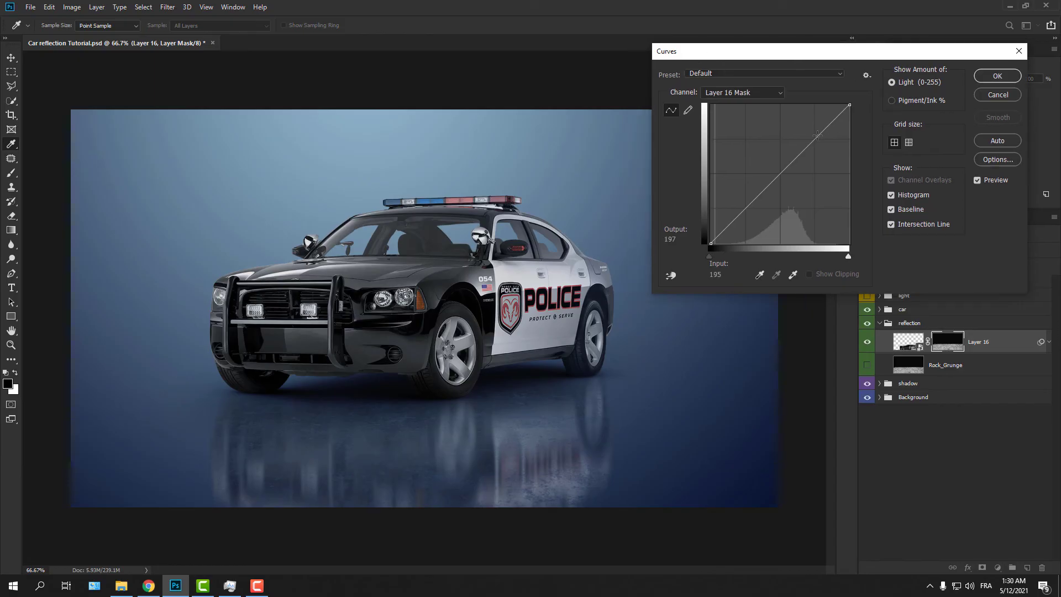
left_click_drag(818, 134, 810, 137)
left_click_drag(753, 200, 754, 210)
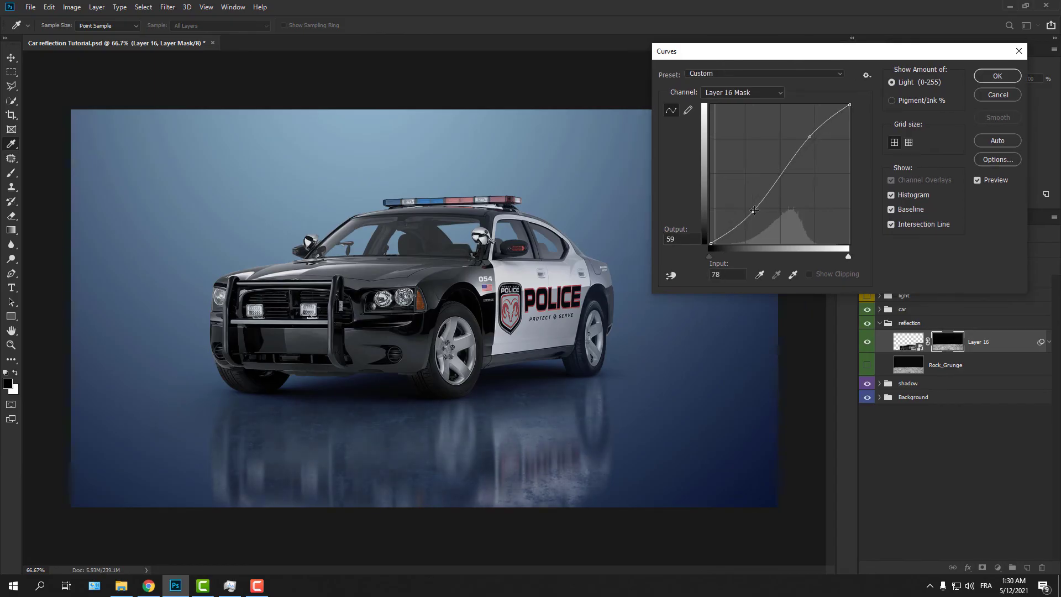
left_click(989, 76)
key("v")
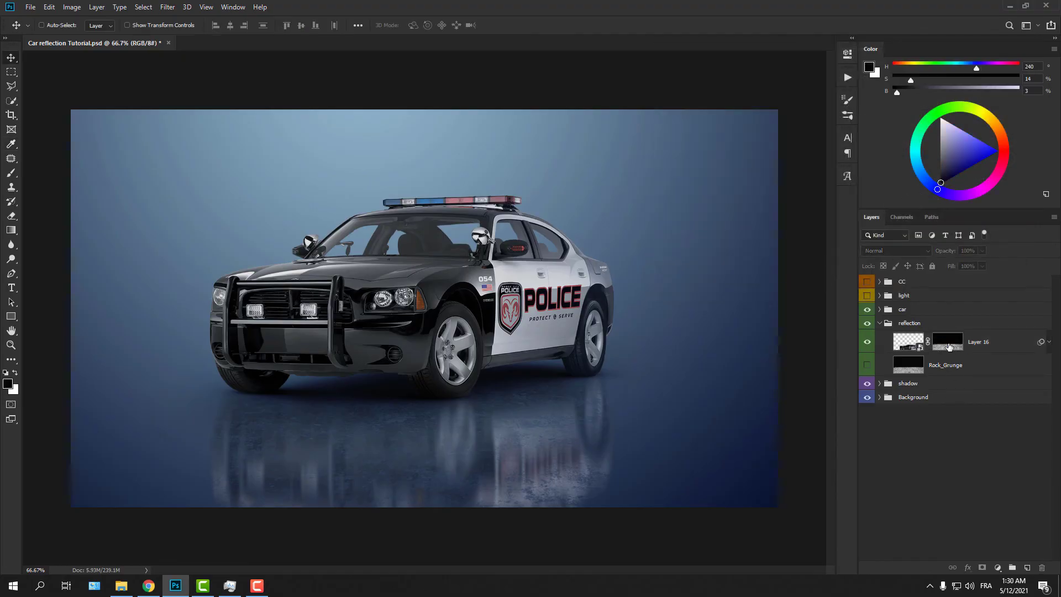
Test inverting the reflection mask, restore its original tones, and deselect the layer.
left_click(948, 346)
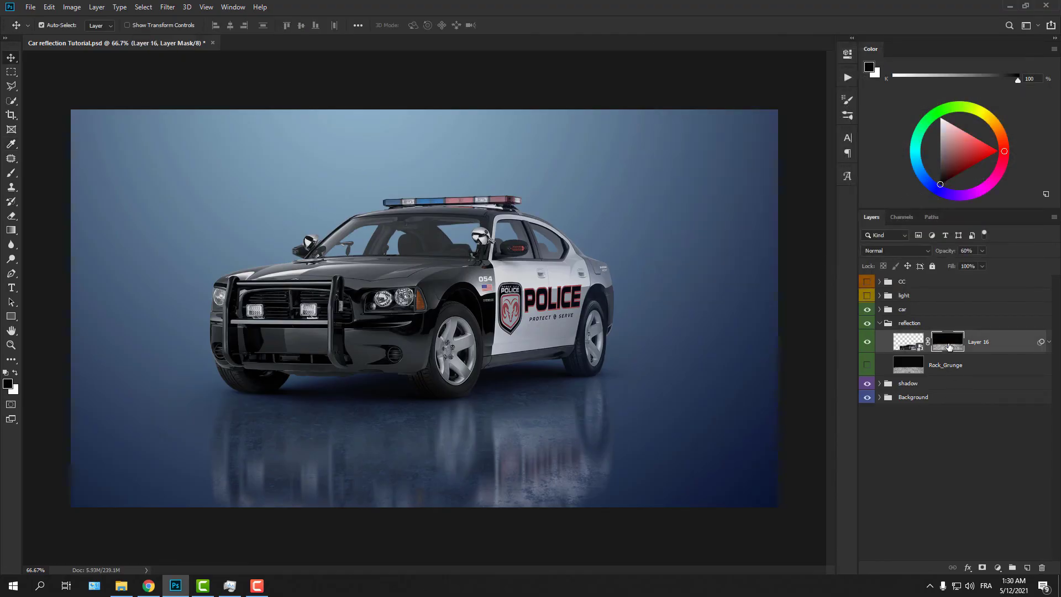
key("ctrl+i")
key("ctrl+i")
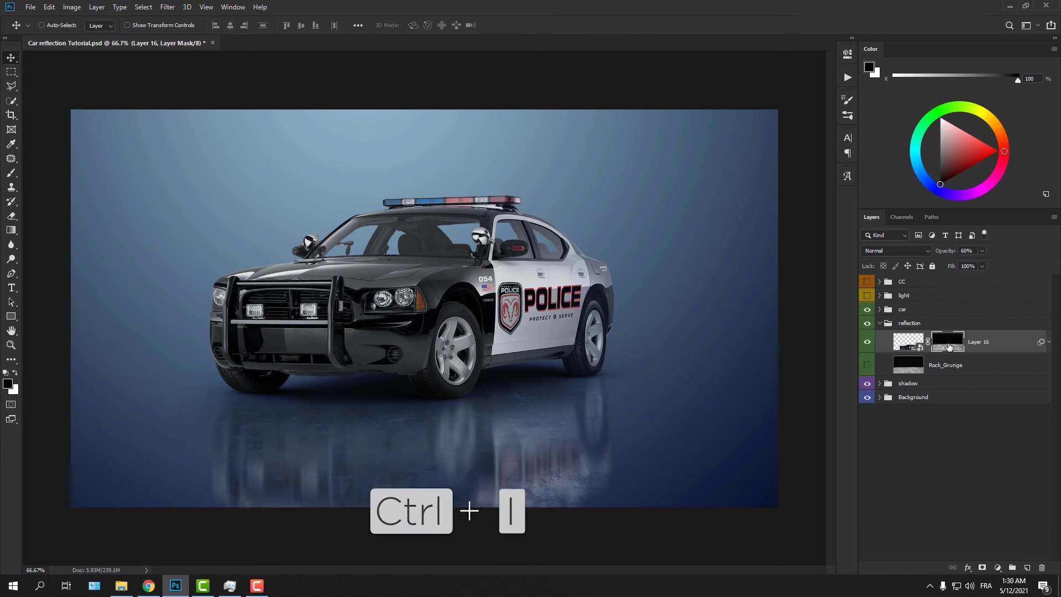
key("ctrl+i")
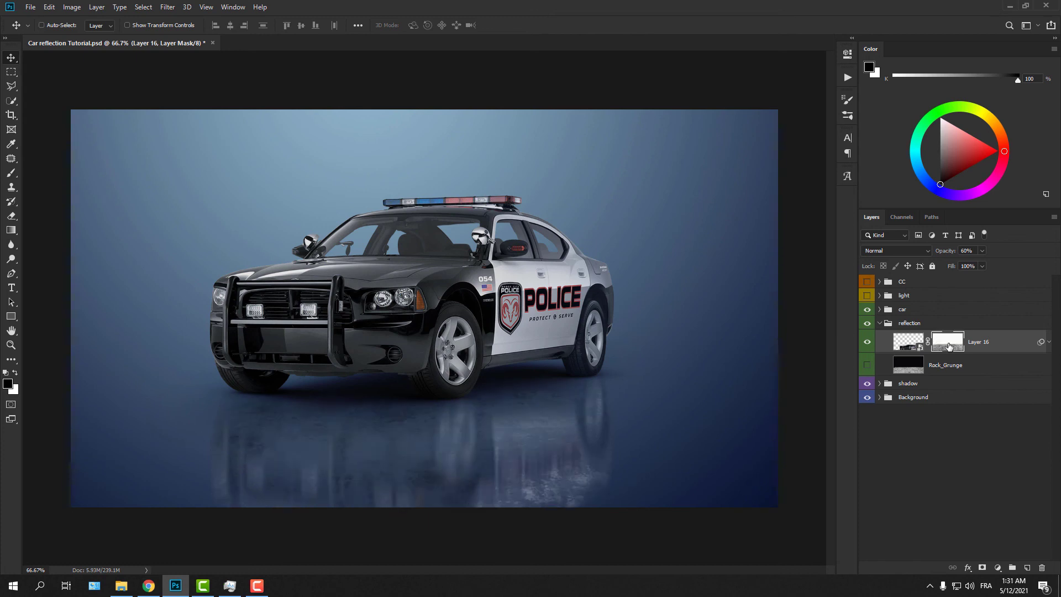
key("ctrl+i")
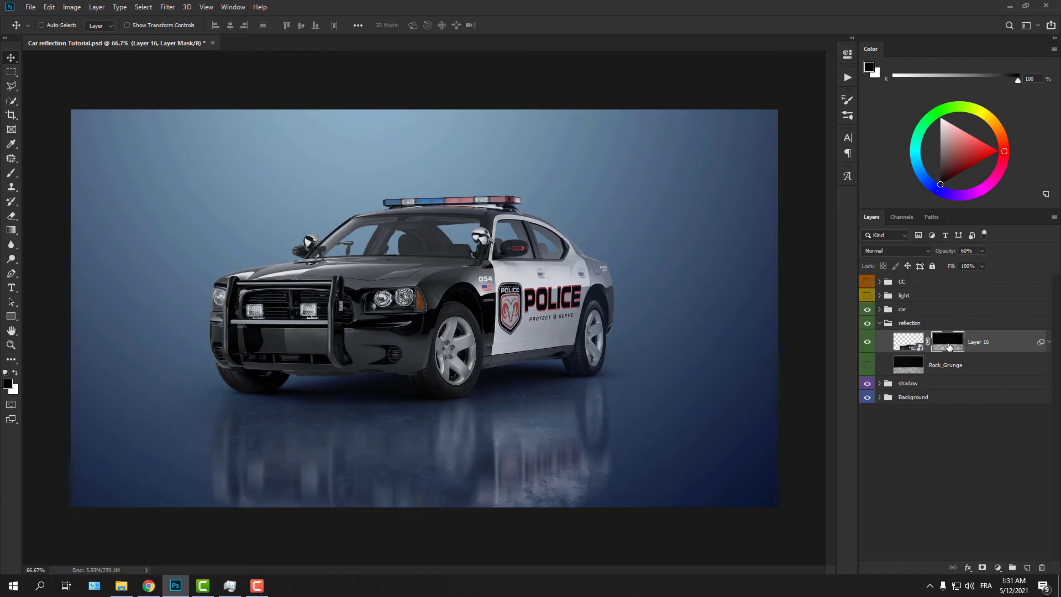
left_click(942, 409)
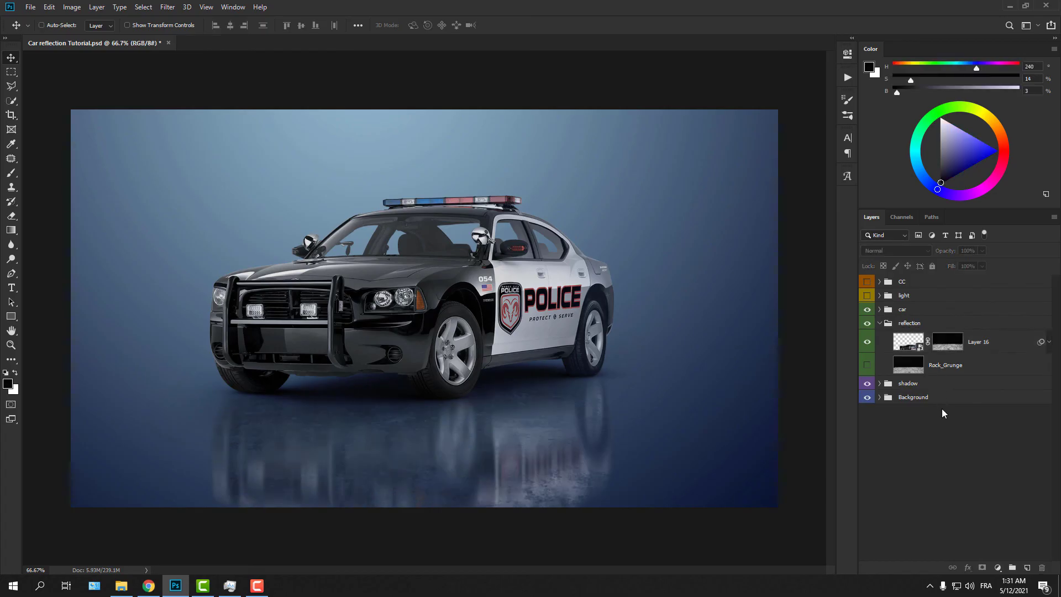
Collapse the reflection group and expand the Background group, keeping the car's shadow visible.
left_click(879, 323)
left_click(865, 337)
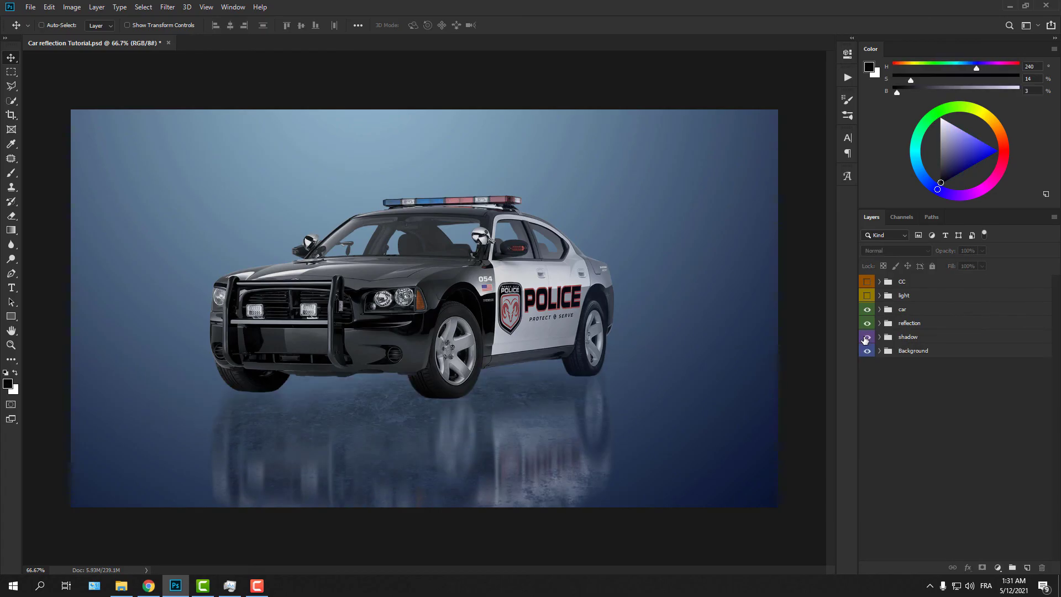
left_click(866, 337)
left_click(879, 350)
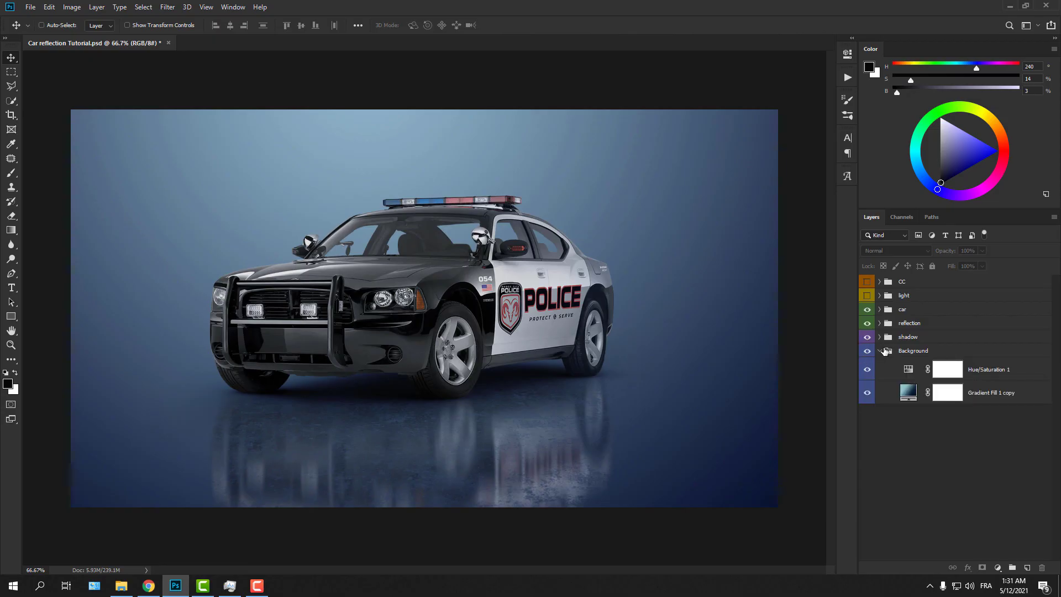
Add a new Hue/Saturation adjustment layer above Hue/Saturation 1 in the Background group.
left_click(911, 373)
left_click(997, 569)
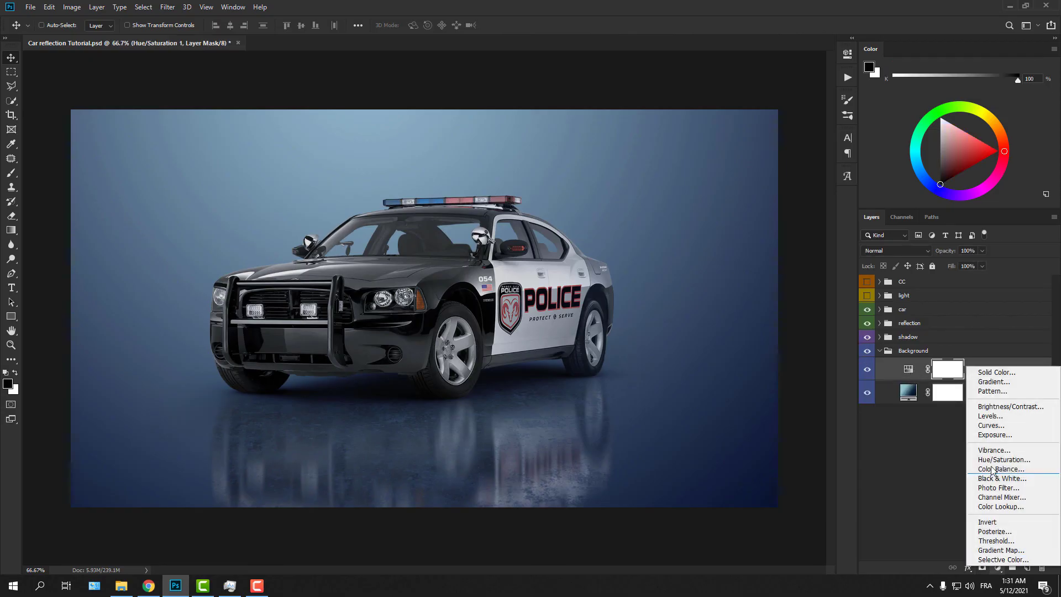
left_click(959, 457)
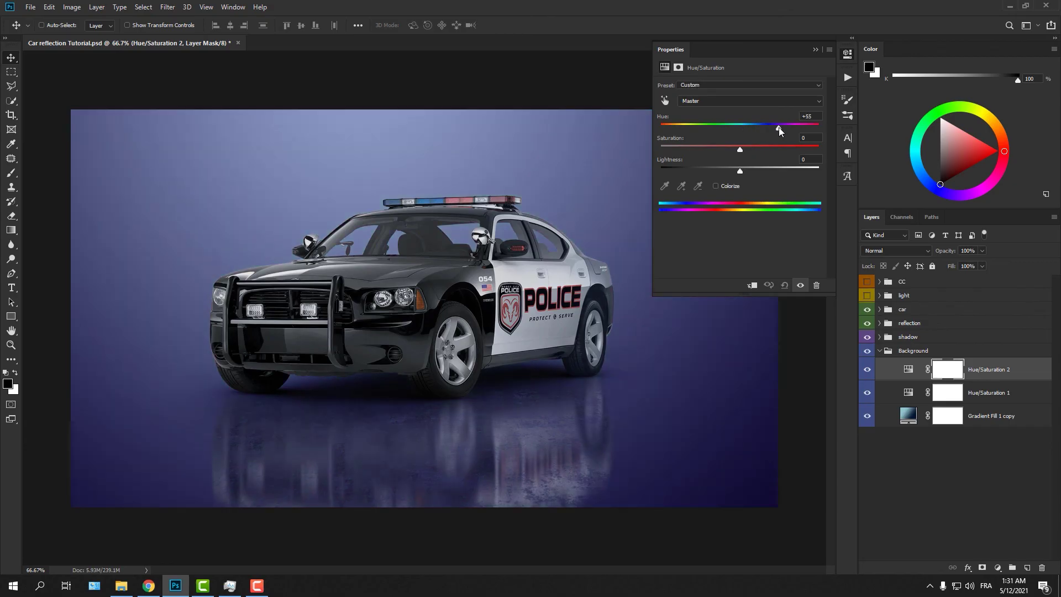